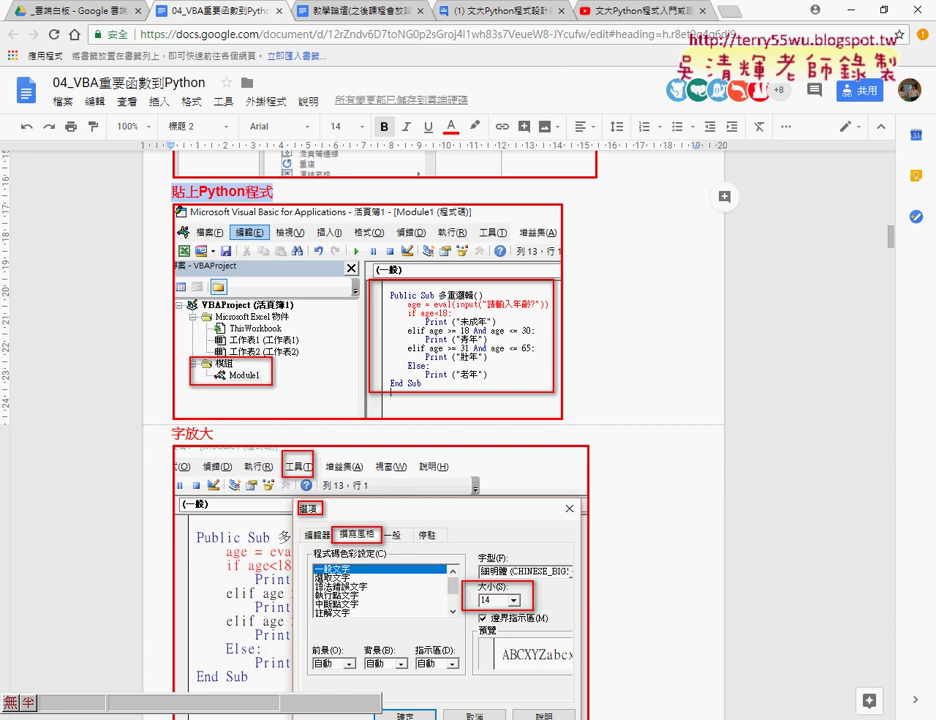
Step: Switch the input method and scroll the Google Doc to the VBA code below 字放大
key(super+space)
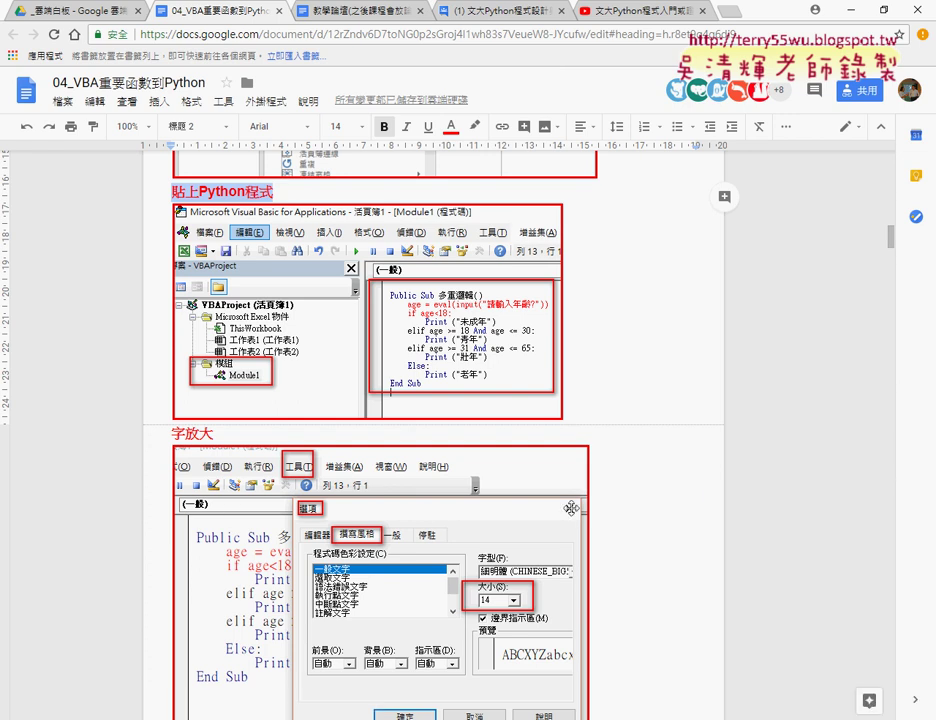
scroll(631, 568, down, 4)
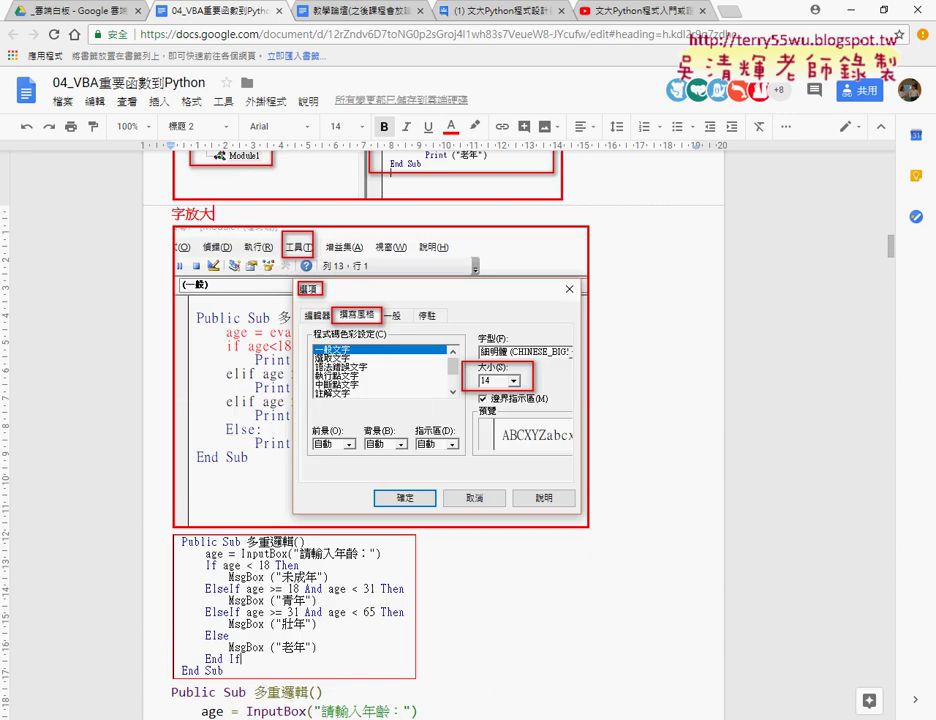
Step: Set the VBA editor's code font size to 14 in Tools > Options > 撰寫風格
mouse_move(376, 719)
click(455, 650)
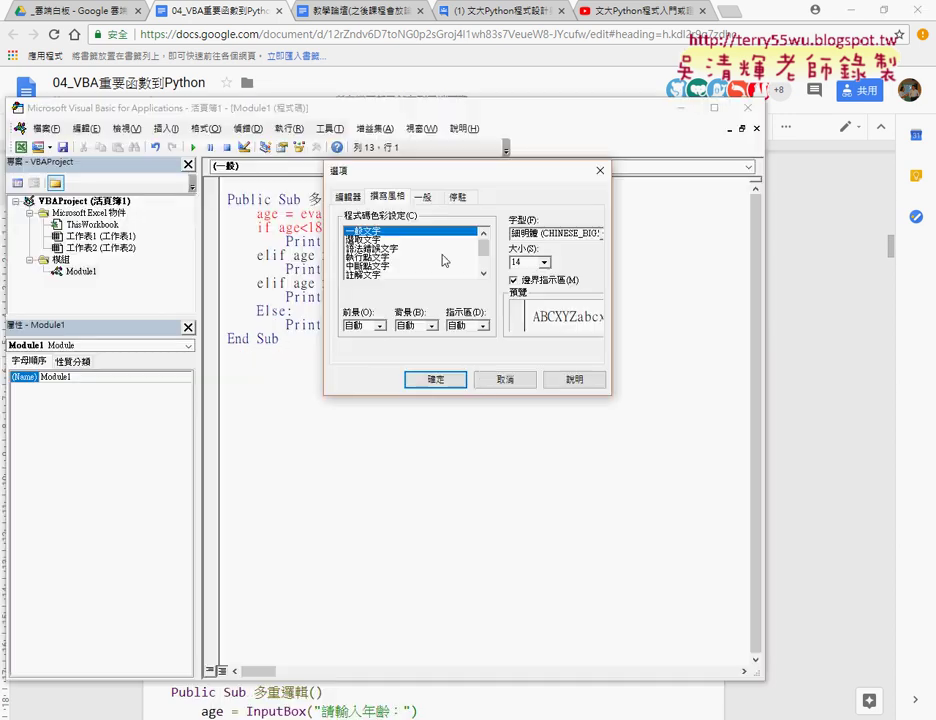
click(492, 377)
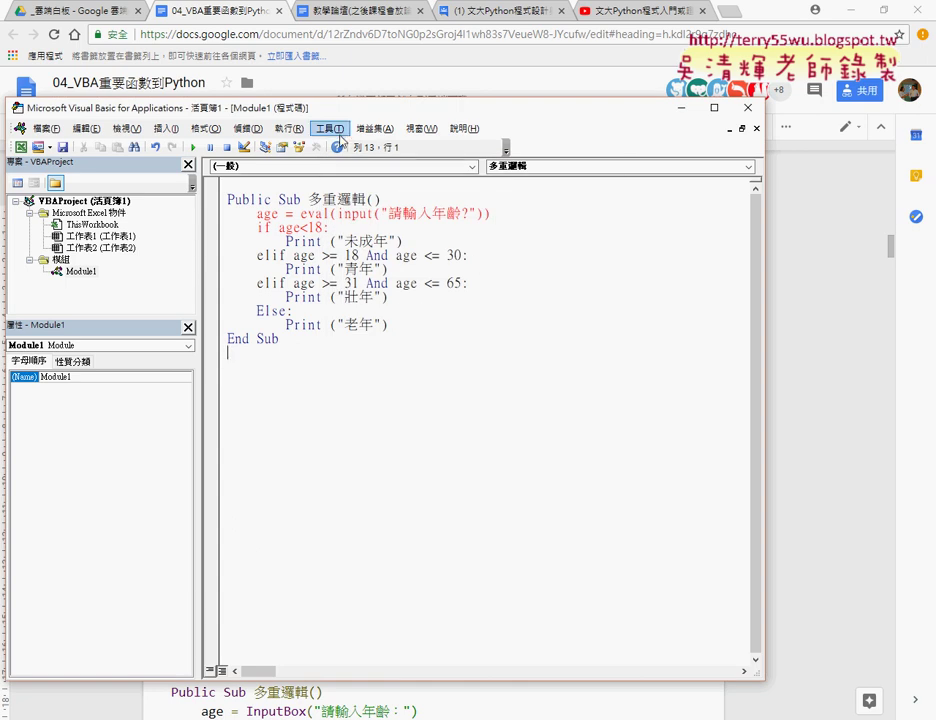
click(329, 128)
click(352, 197)
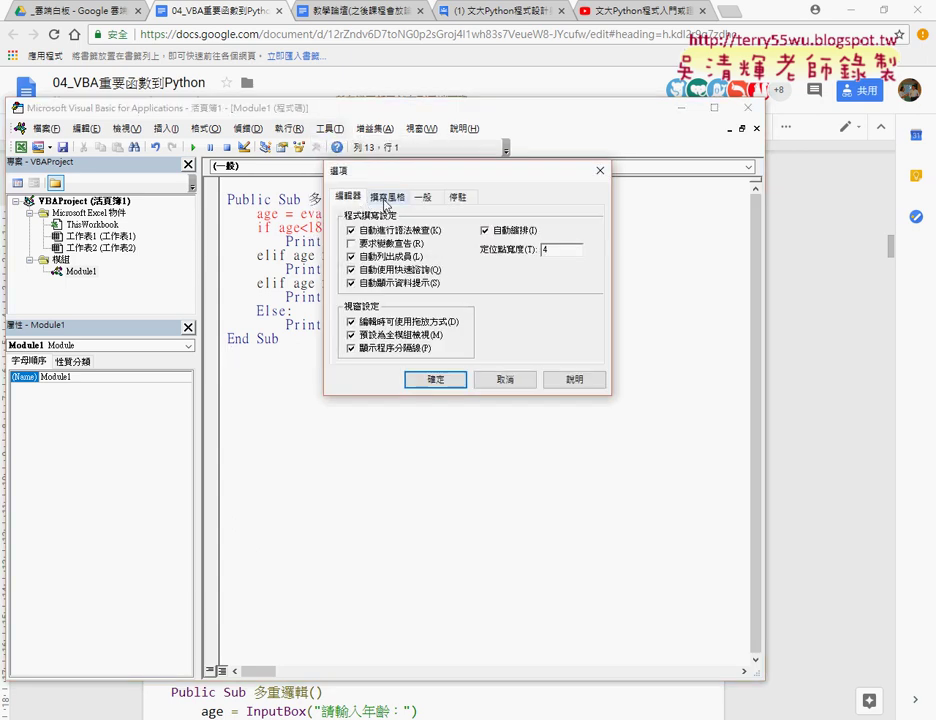
click(387, 196)
click(545, 262)
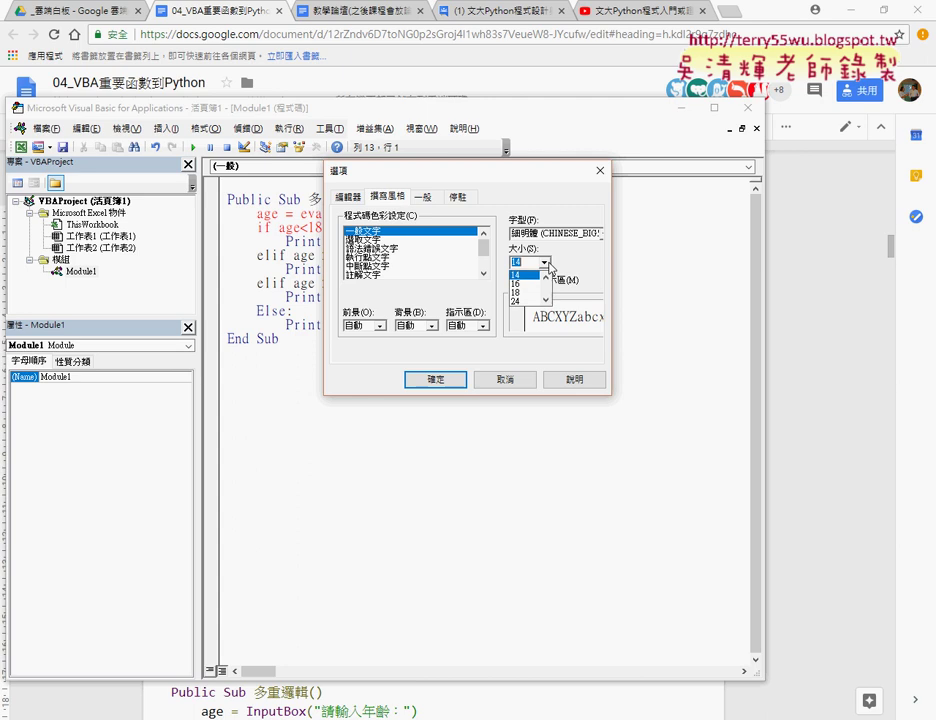
click(527, 276)
click(449, 383)
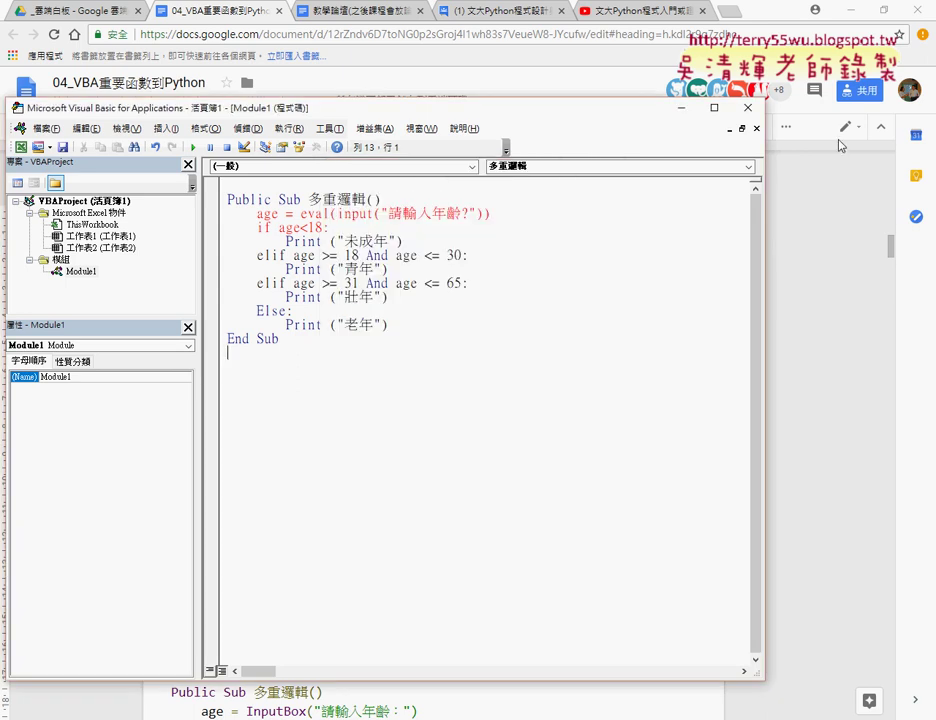
Step: Minimize FastStone and move the VBA editor window up and to the right over Excel
click(628, 8)
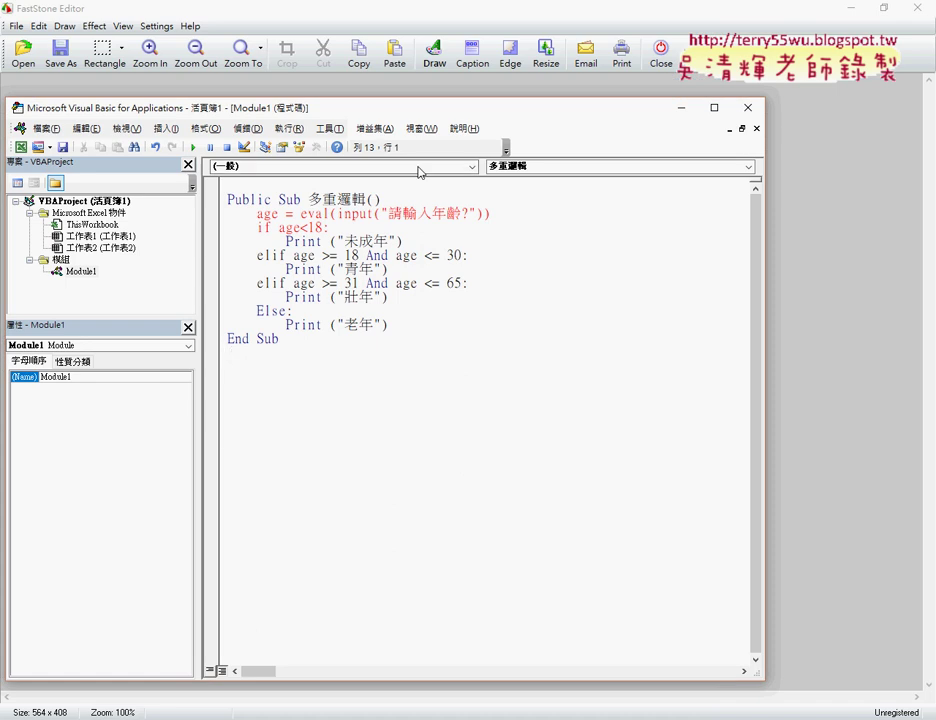
click(850, 10)
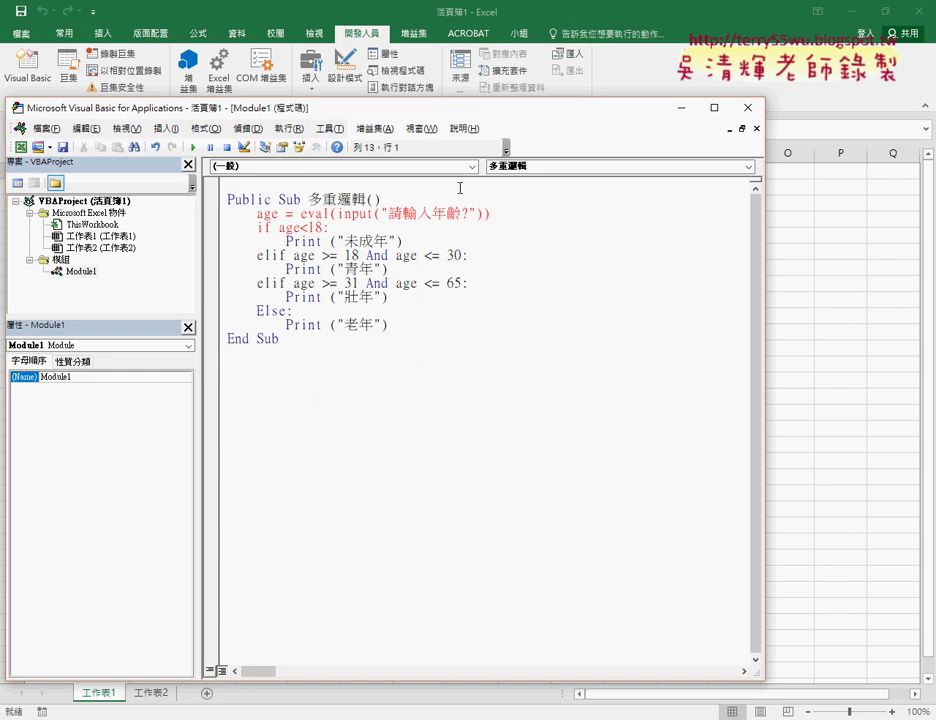
drag(441, 104, 648, 73)
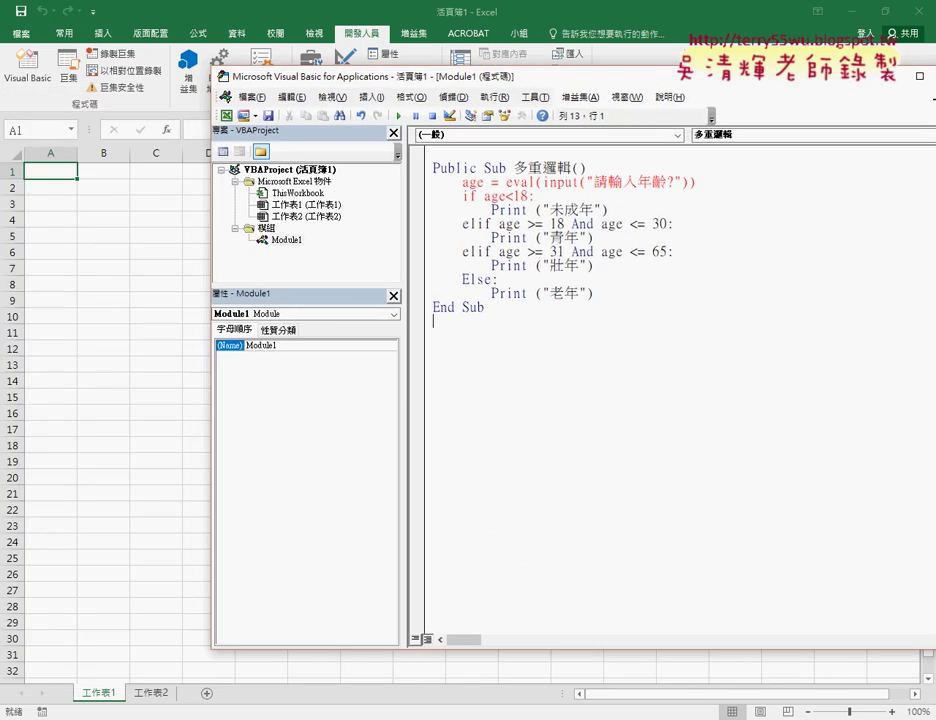
key(alt+Tab)
Step: Scroll through the font-size notes in the Google Doc
scroll(263, 586, up, 4)
scroll(263, 586, up, 5)
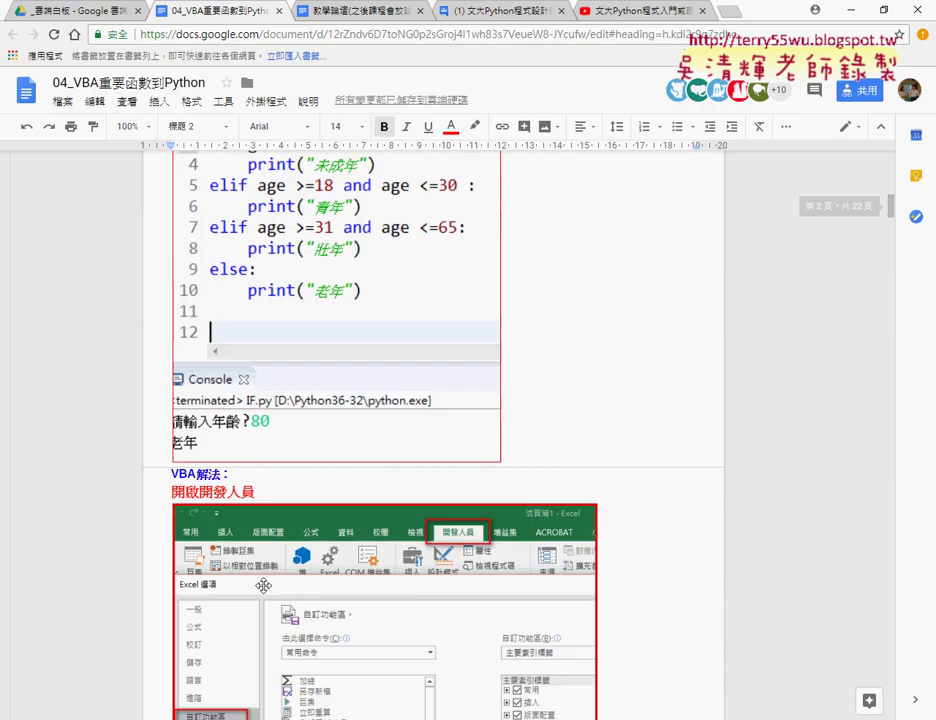
scroll(263, 586, down, 5)
scroll(263, 586, down, 1)
scroll(397, 446, down, 3)
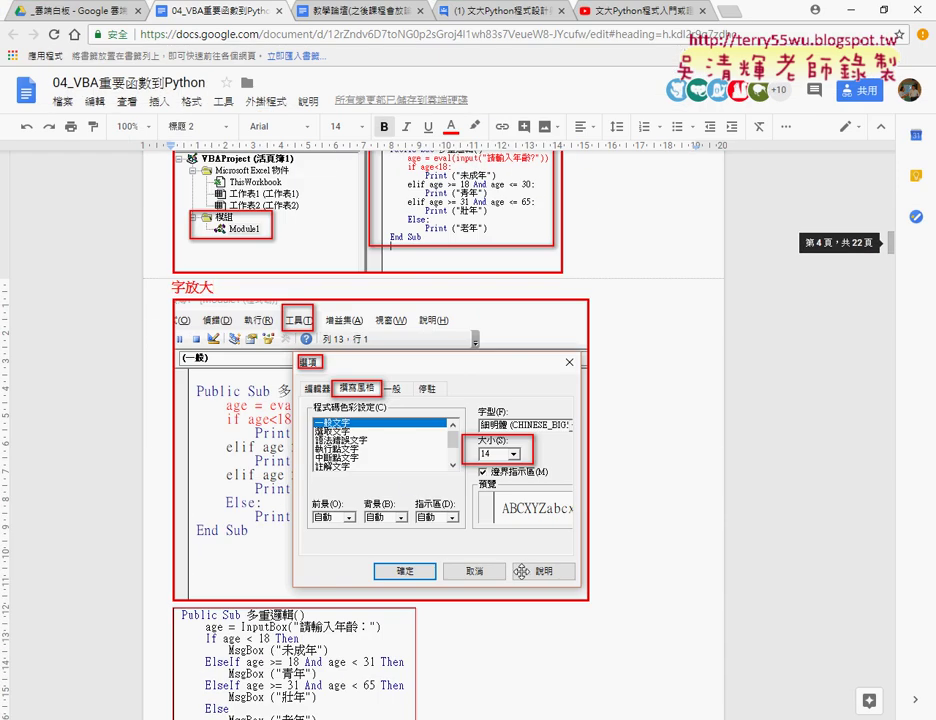
scroll(522, 574, down, 3)
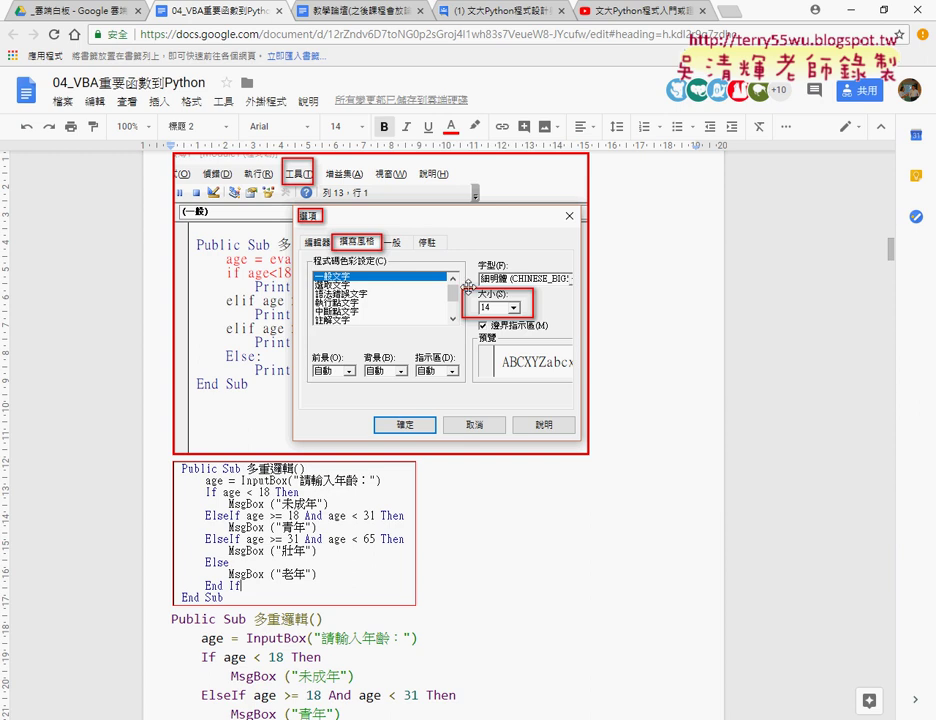
Step: Visit the Drive tab, return to the 04_VBA重要函數到Python document, and minimize Chrome
click(70, 13)
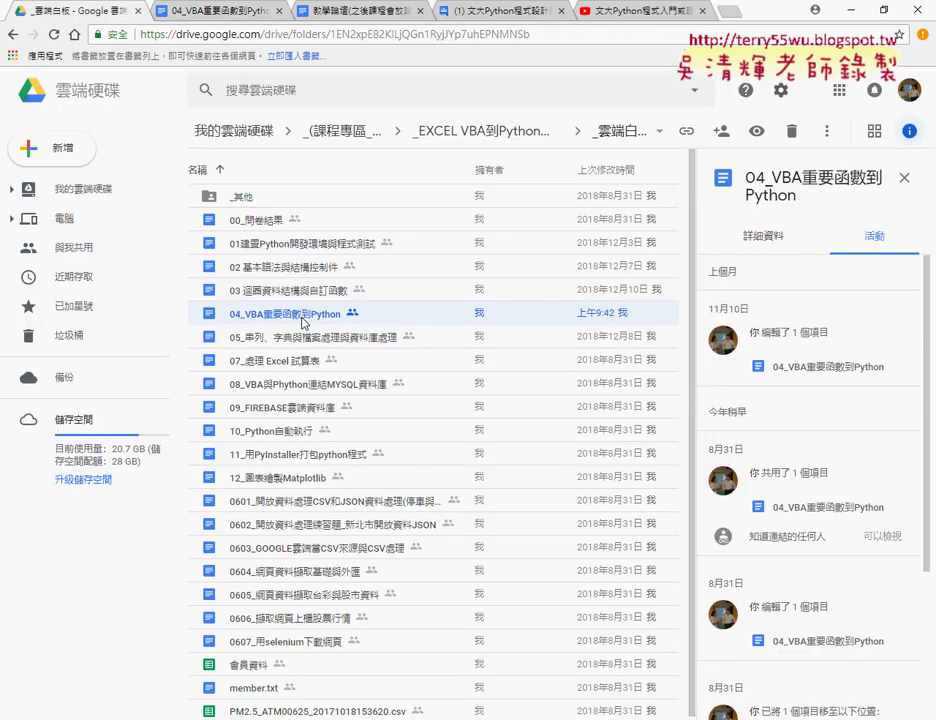
click(168, 10)
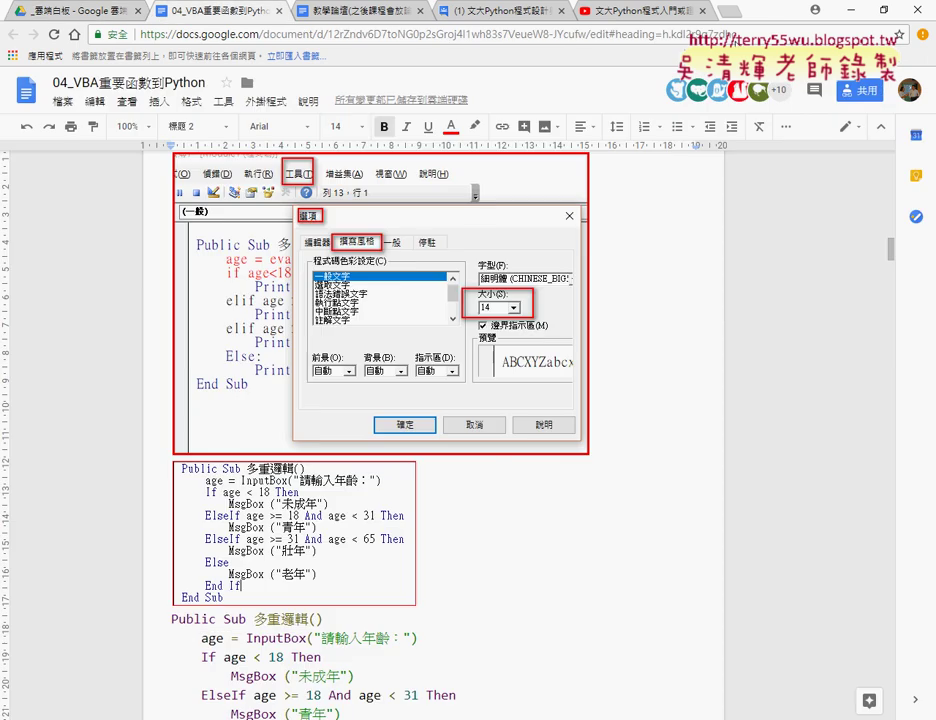
click(858, 12)
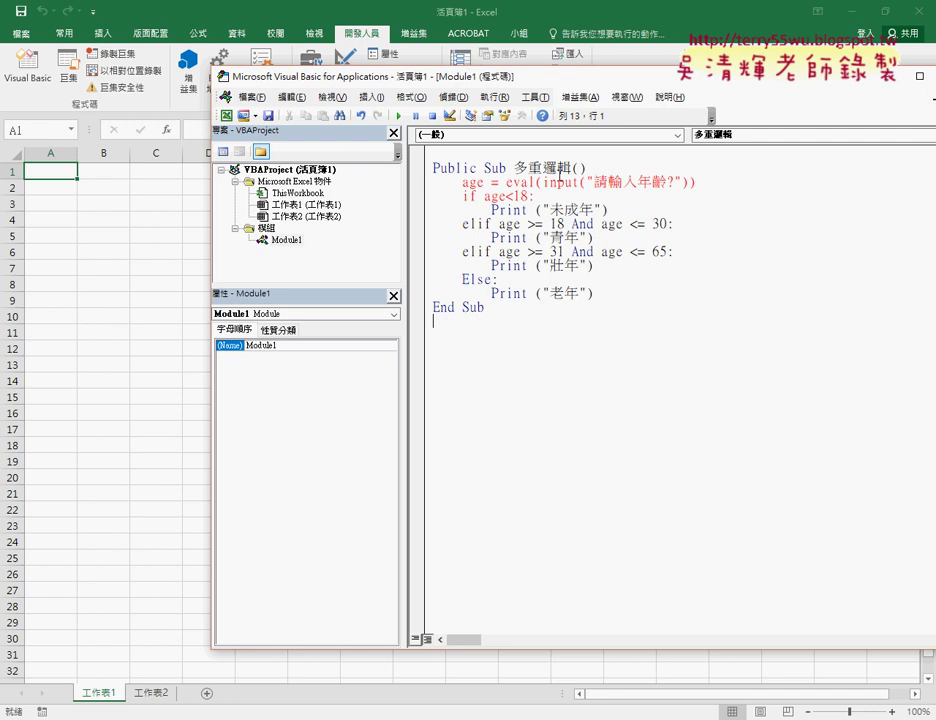
Step: Change eval(input(...)) on the age line to inputbox(...), removing eval and the extra parentheses
drag(542, 183, 578, 183)
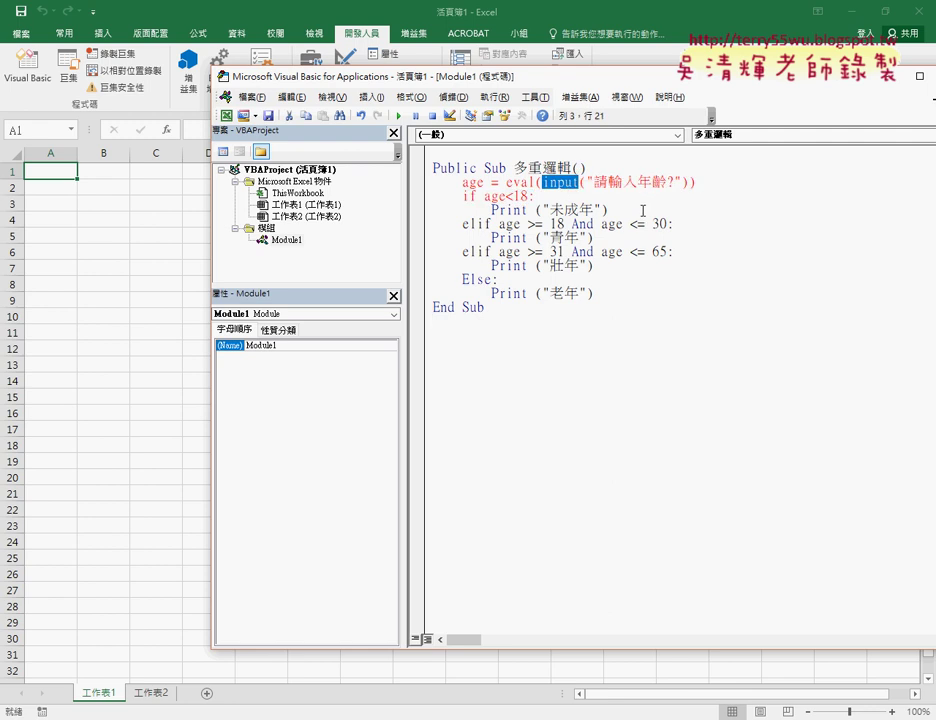
click(570, 183)
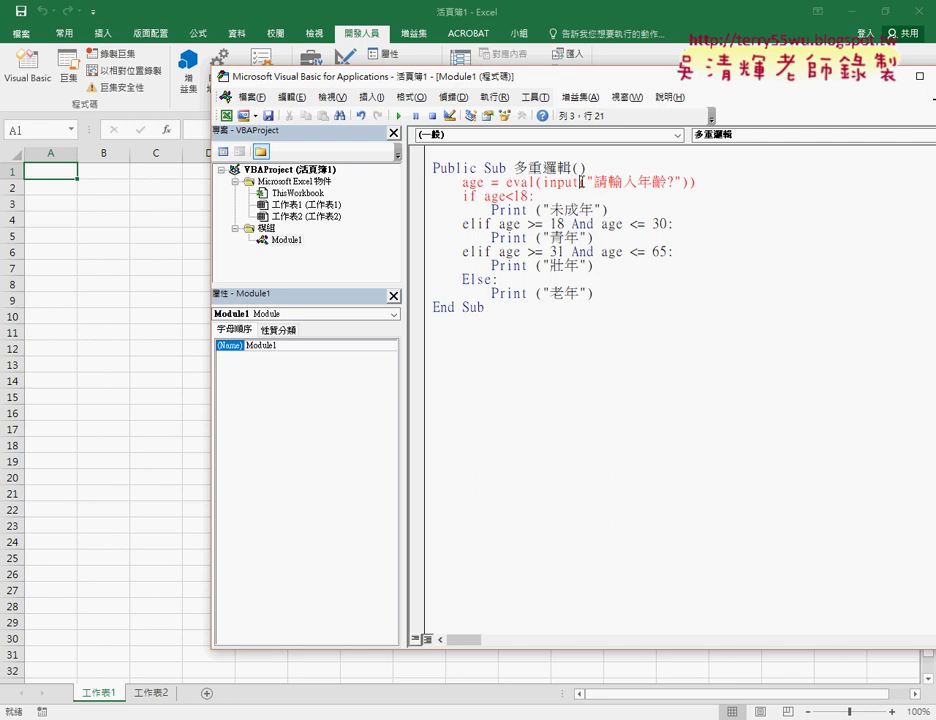
key(Right)
text(ㄅ)
key(BackSpace)
text(box)
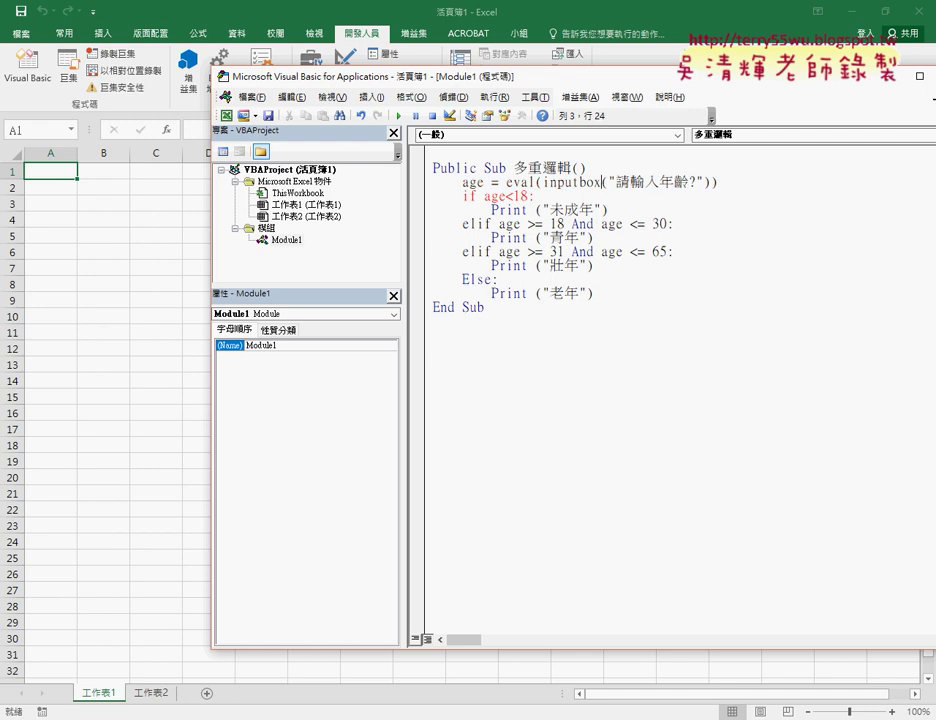
click(592, 182)
key(Left)
key(Left)
key(Left)
key(Left)
key(Left)
key(Left)
key(Left)
key(Left)
key(Left)
key(Left)
key(Delete)
key(Delete)
key(Delete)
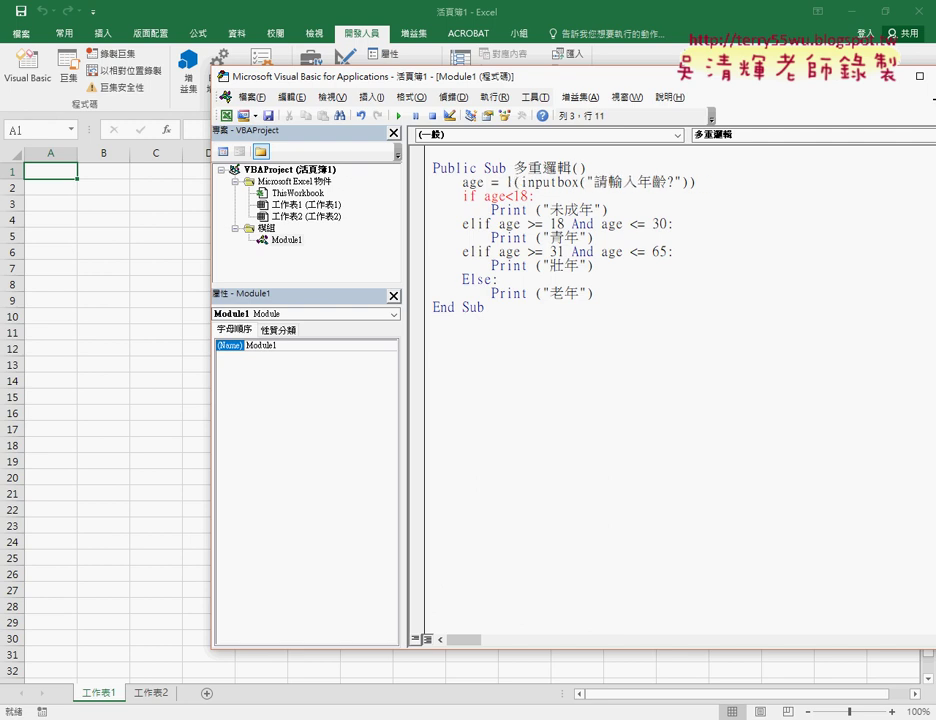
Step: Retype the i and b of InputBox in lowercase on the age line, leaving inputboxs
key(Delete)
key(Delete)
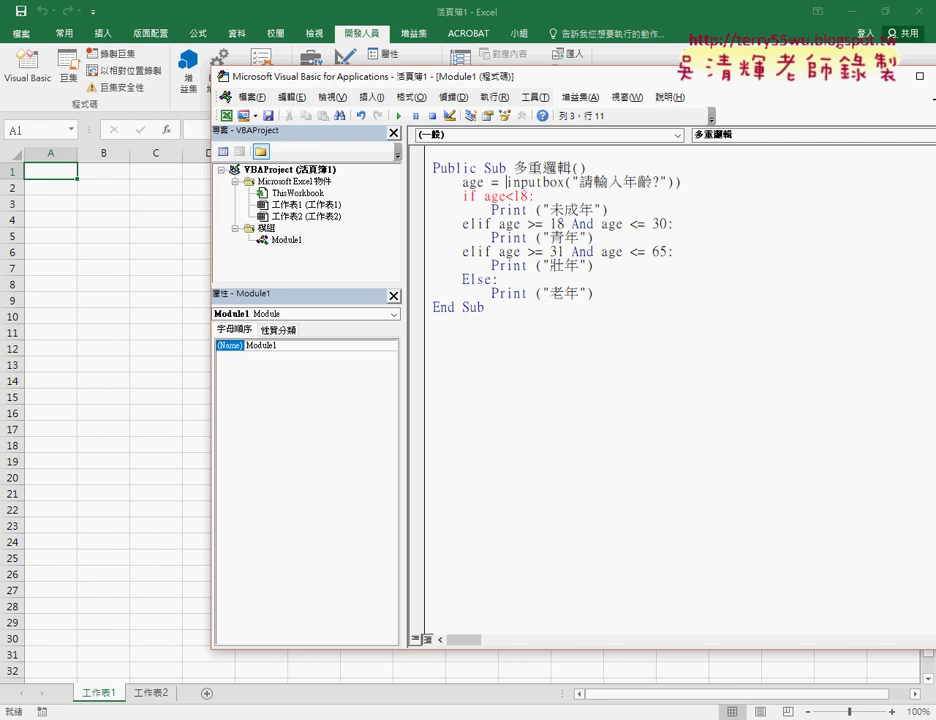
key(End)
key(BackSpace)
click(550, 196)
click(507, 182)
click(546, 182)
click(509, 182)
drag(509, 182, 516, 182)
text(i)
key(Right)
key(Right)
key(Right)
key(Right)
key(Delete)
text(b)
key(Right)
key(Right)
text(s)
key(Down)
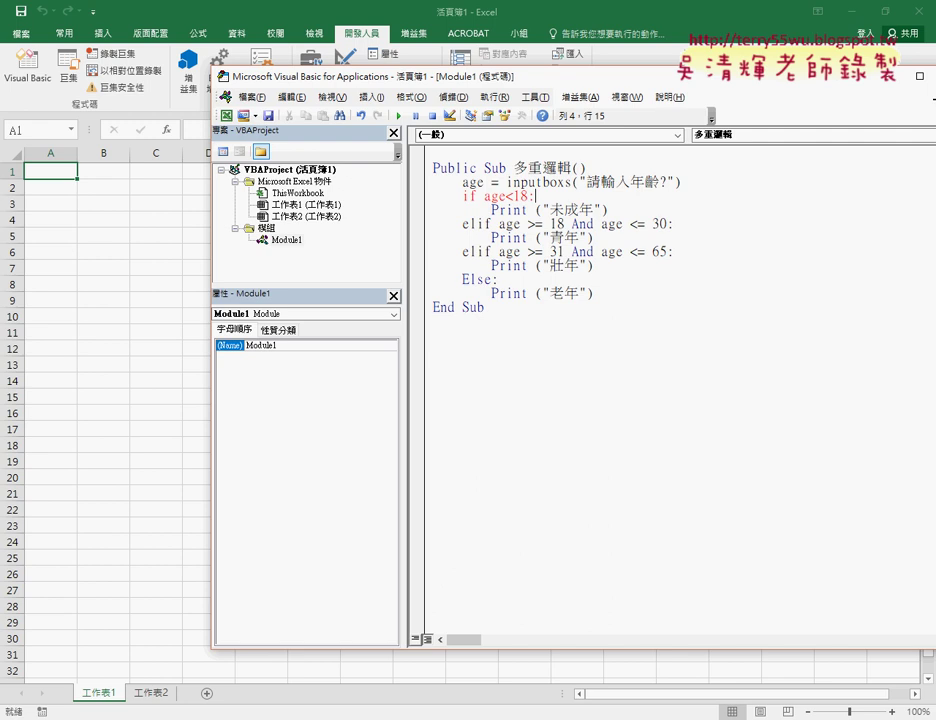
Step: Delete the trailing s after inputbox so VBA capitalizes it to InputBox("請輸入年齡?")
click(570, 182)
click(565, 182)
key(Delete)
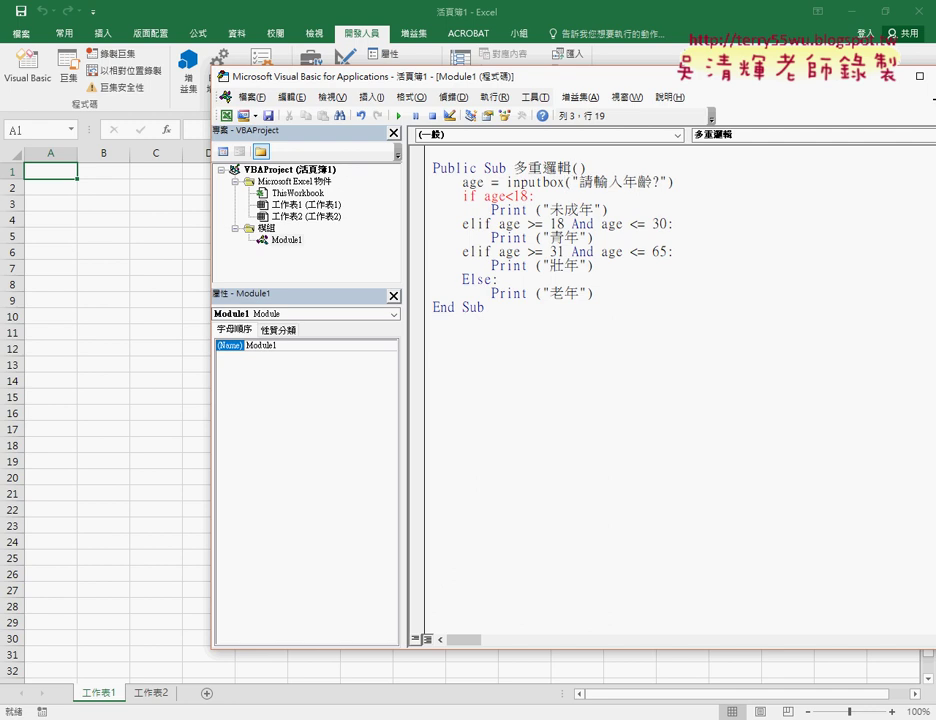
key(Down)
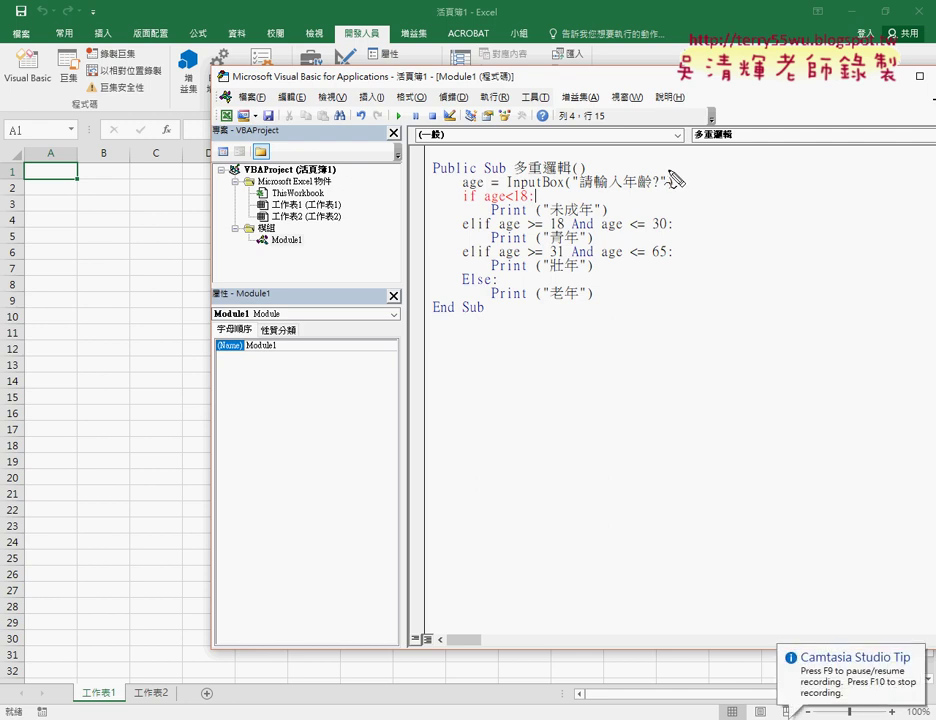
Step: Draw red circle and arrow annotations and highlight the InputBox call on line 3
mouse_move(37, 97)
mouse_down()
mouse_move(58, 45)
mouse_move(42, 110)
mouse_up()
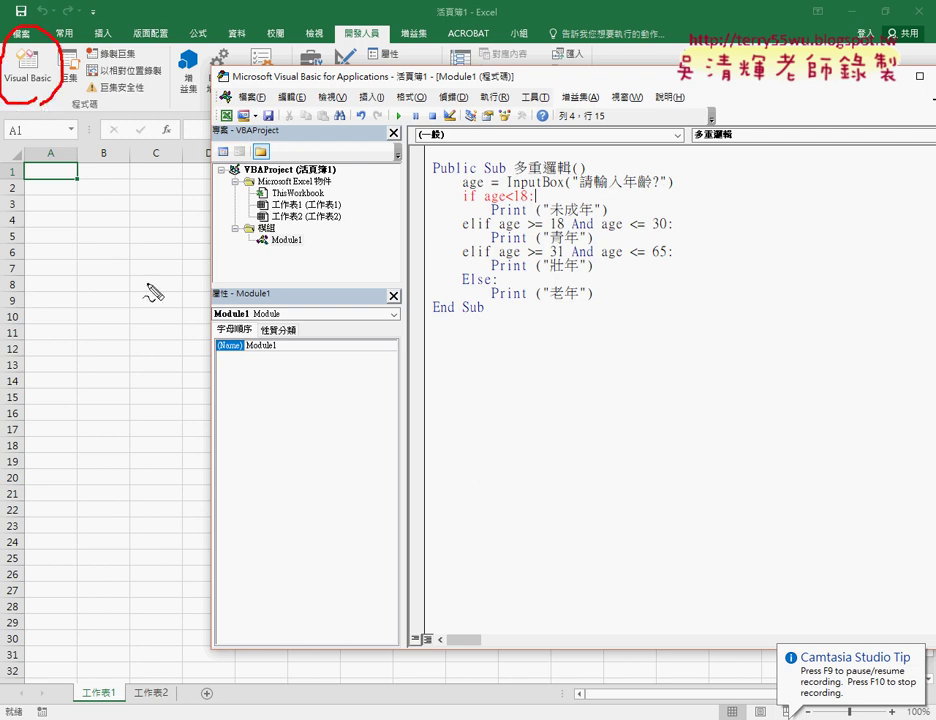
drag(148, 282, 50, 125)
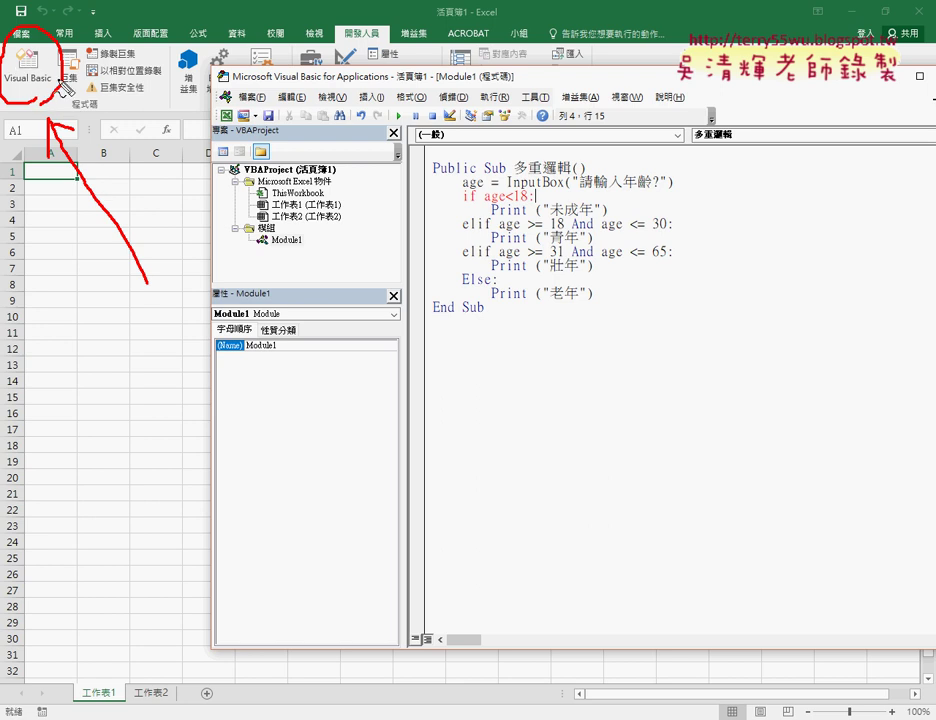
drag(62, 86, 80, 88)
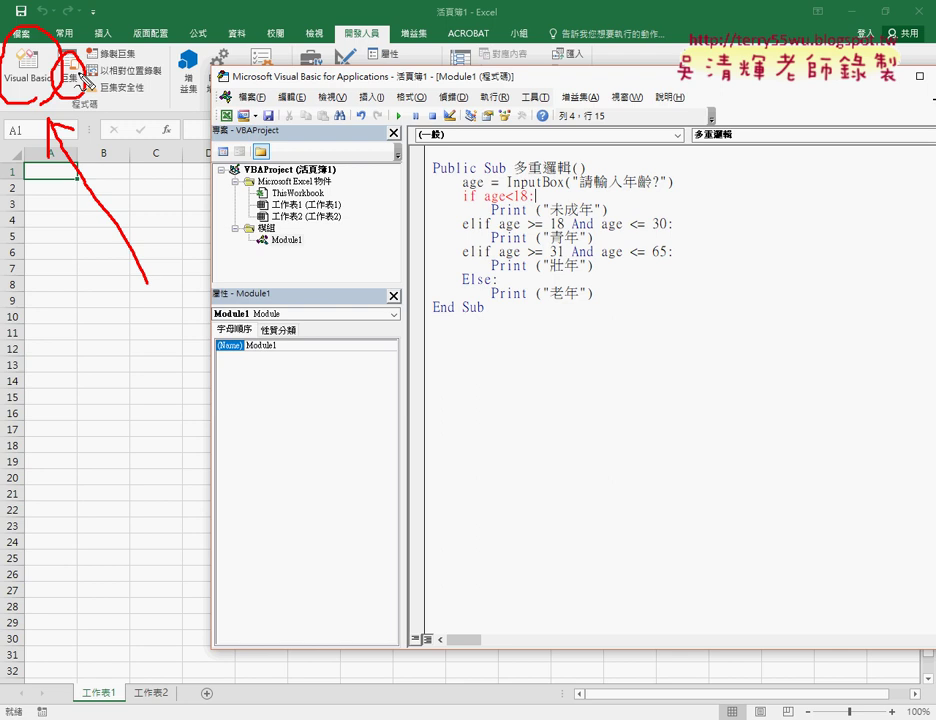
key(Escape)
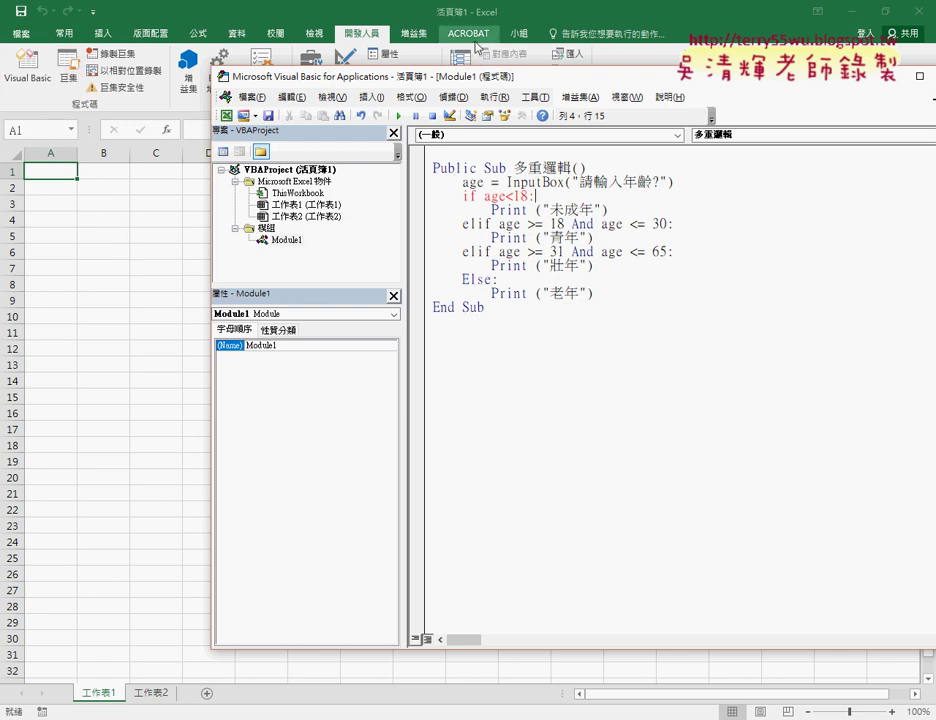
mouse_move(674, 182)
mouse_down()
mouse_move(484, 182)
mouse_move(566, 182)
mouse_up()
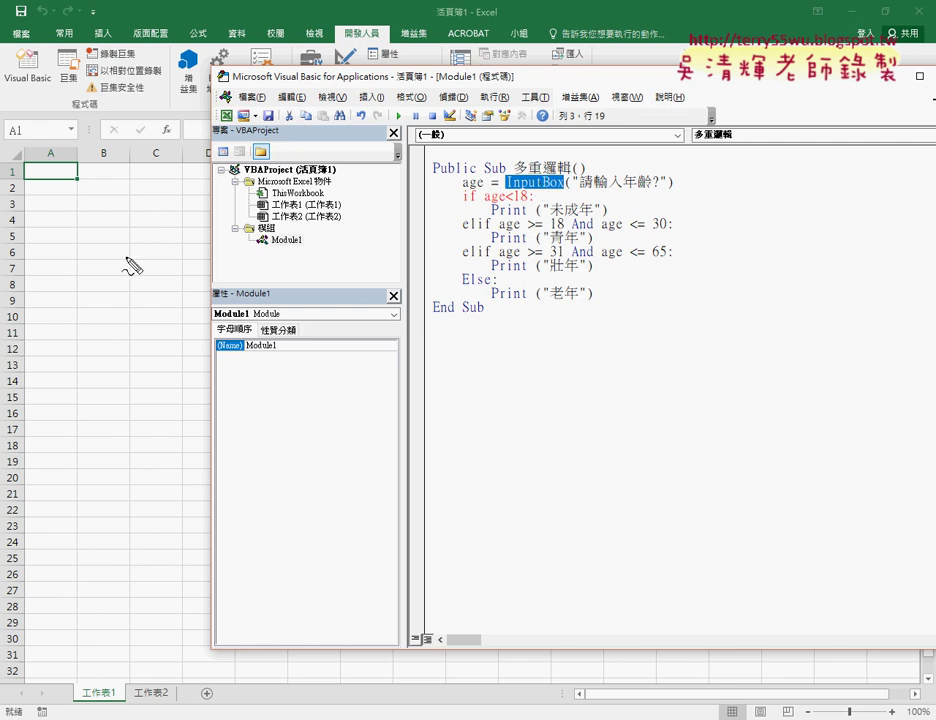
drag(125, 186, 492, 165)
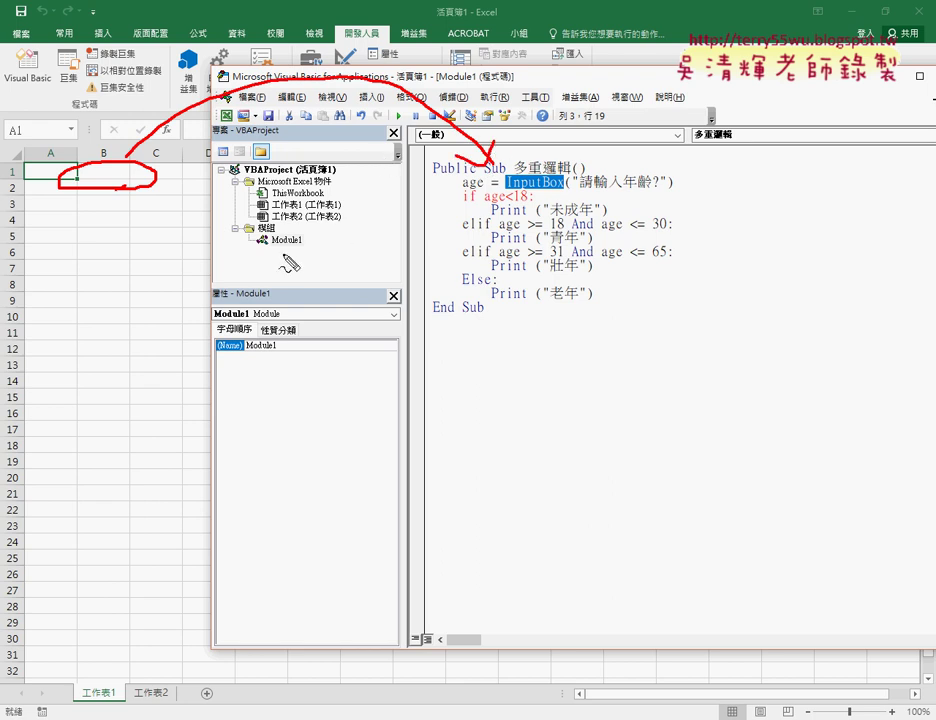
Step: Bring up the Insert > 模組 (Module) option for 工作表2 in the Project pane
key(Escape)
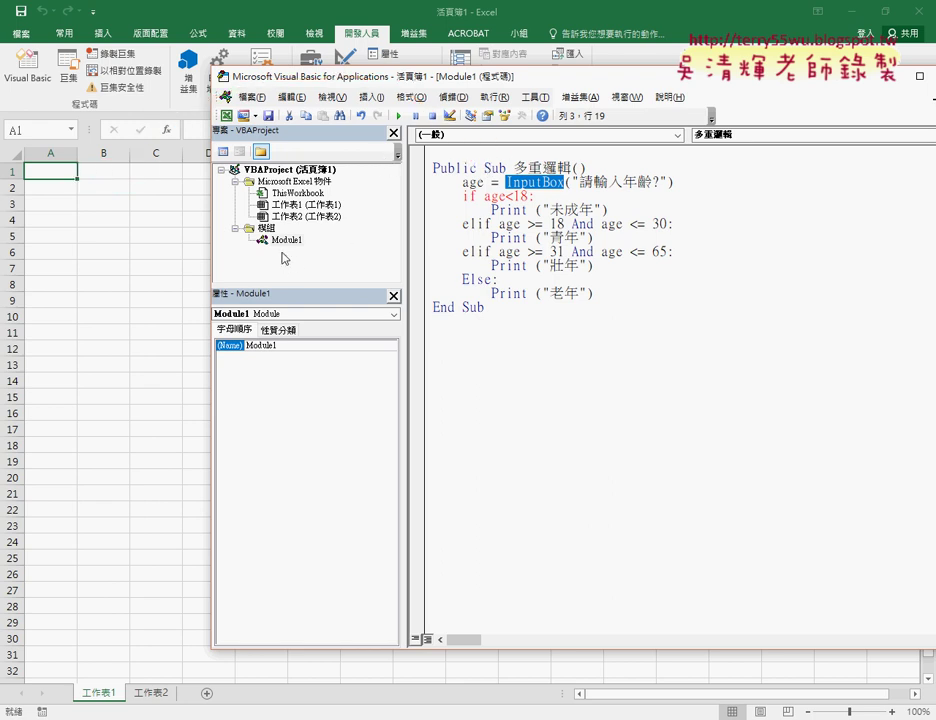
right_click(301, 216)
mouse_move(360, 277)
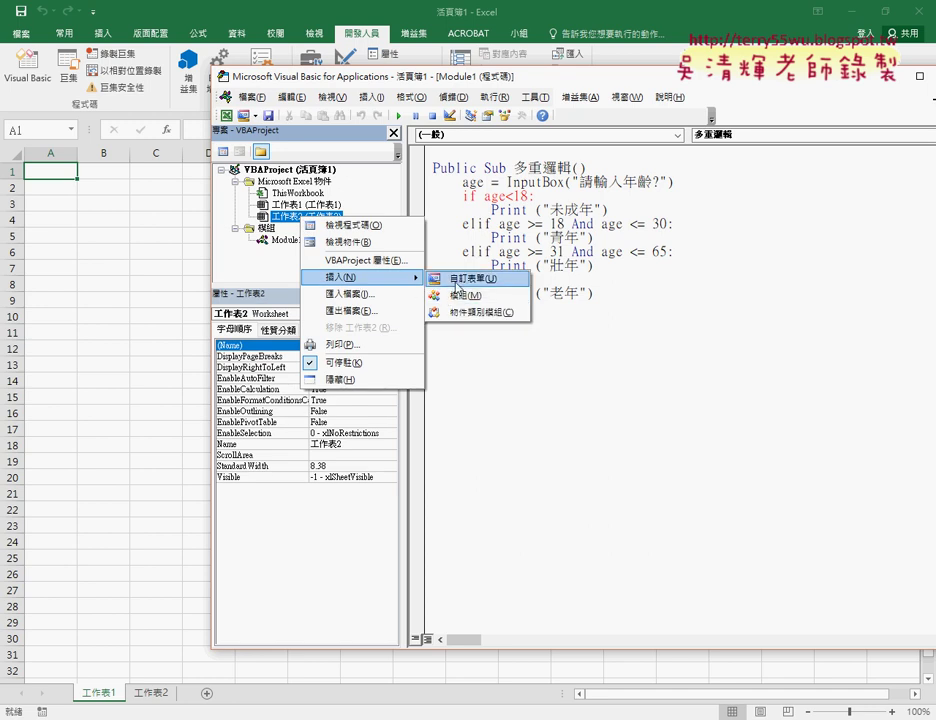
Step: Replace the colon after 'if age<18' with Then so it reads If age < 18 Then
click(467, 196)
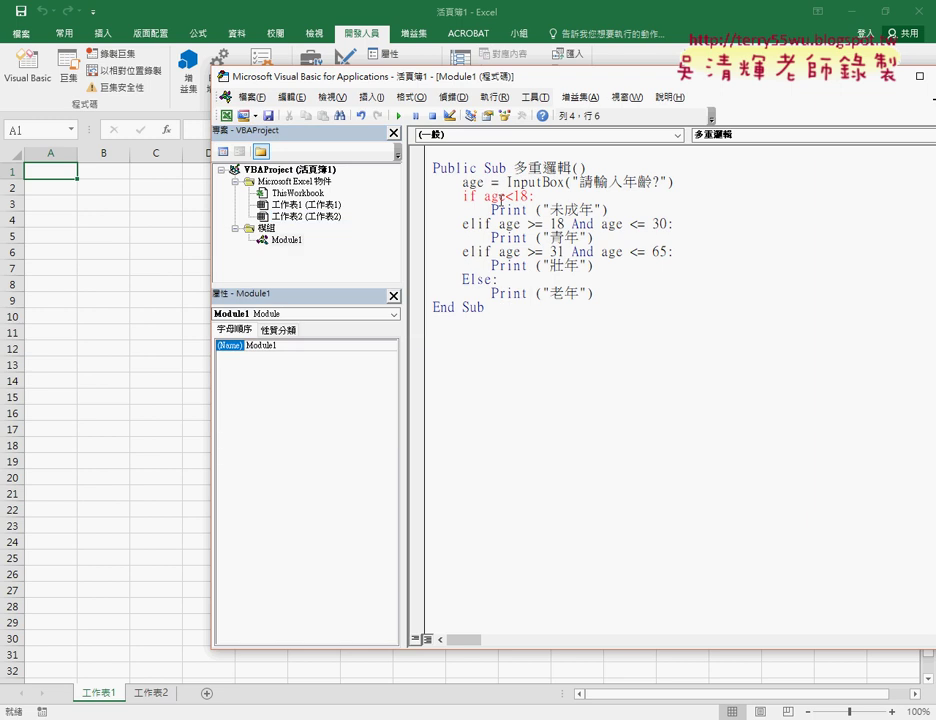
click(529, 196)
key(Delete)
key(BackSpace)
text(t)
text(hen)
click(495, 210)
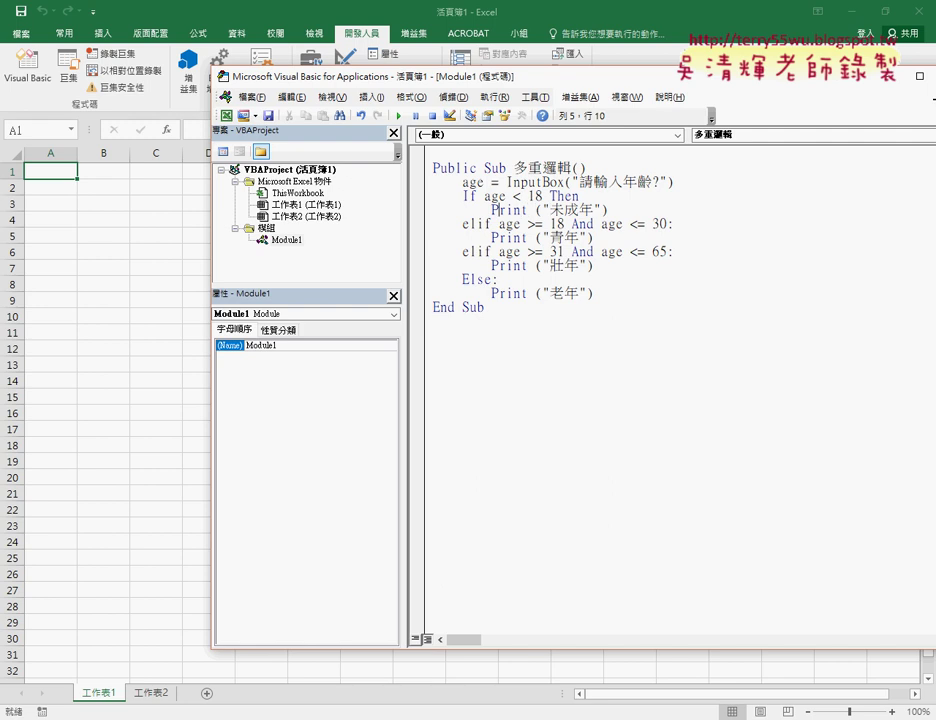
Step: Replace Print on line 5 with VBA.MsgBox from IntelliSense, giving VBA.MsgBox ("未成年")
key(Delete)
key(Delete)
key(Delete)
key(Delete)
key(BackSpace)
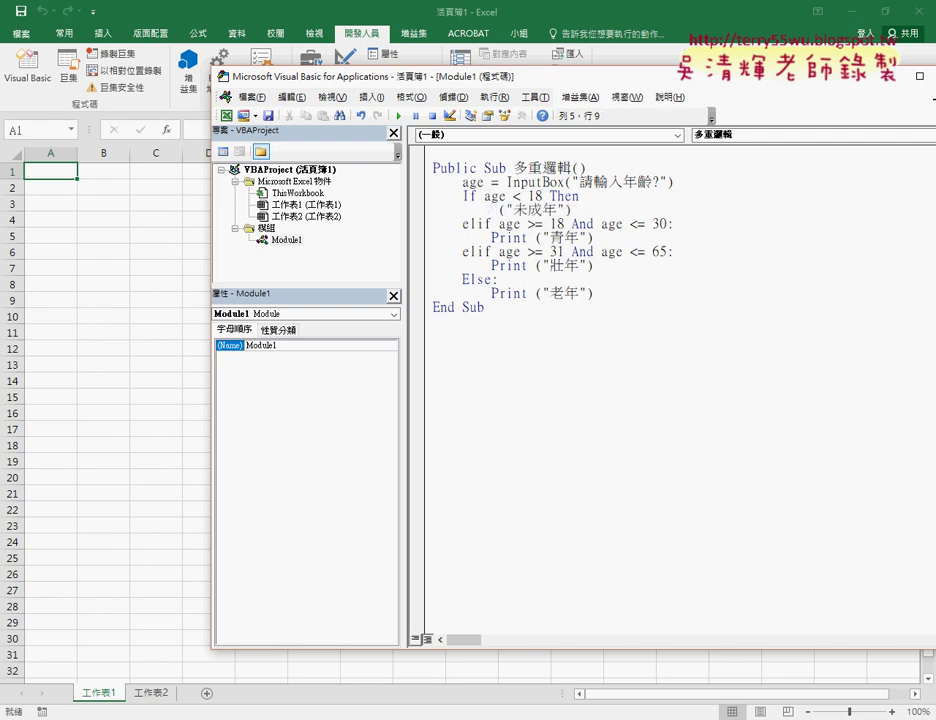
text(ms )
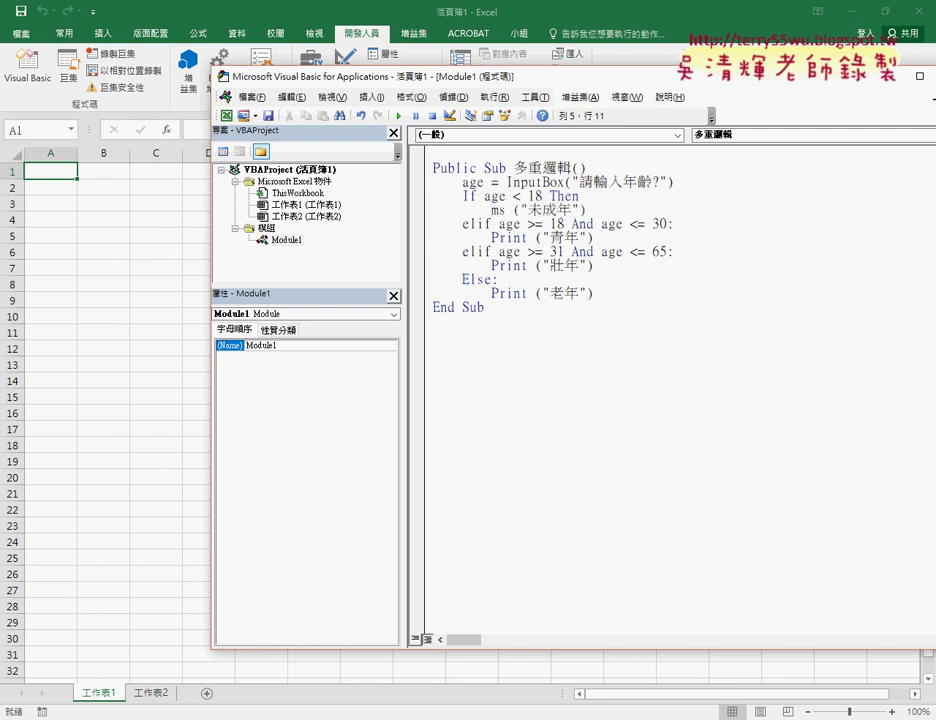
text(gbo)
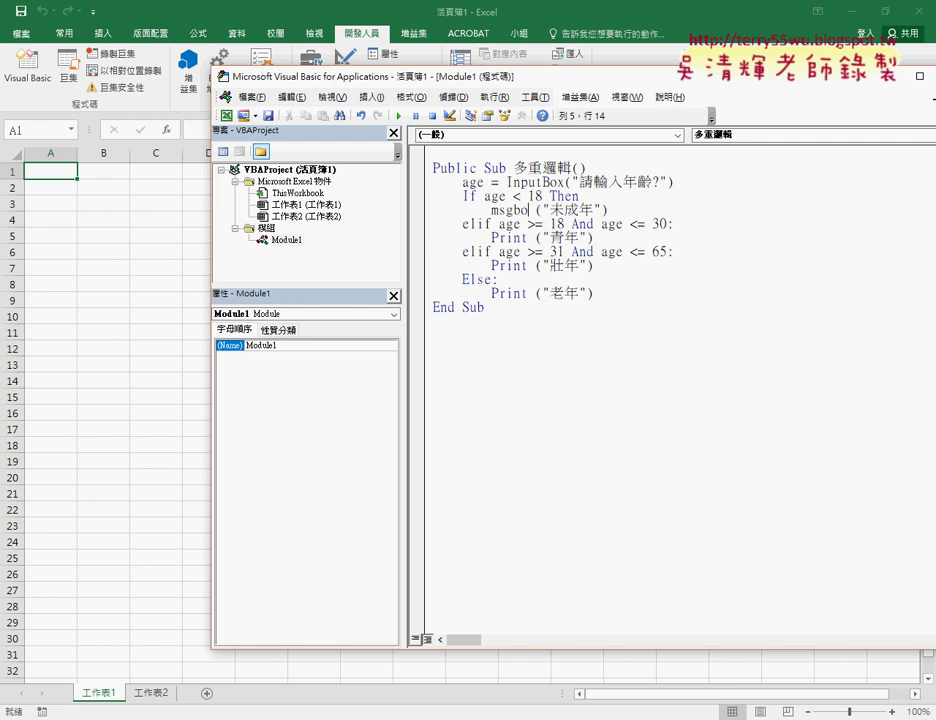
text(x)
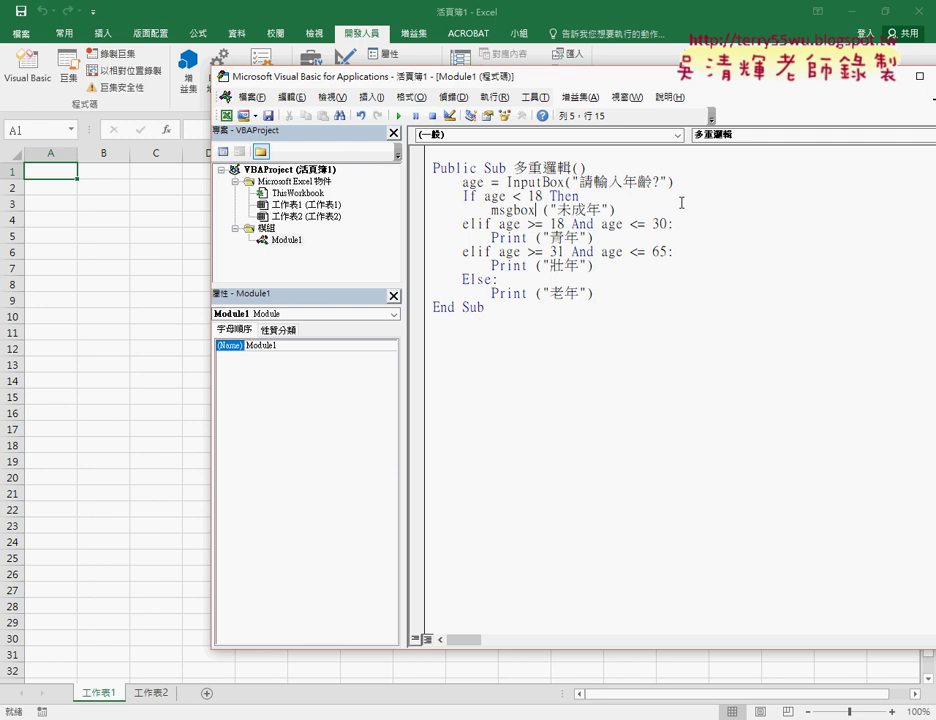
key(Down)
key(Up)
key(BackSpace)
key(BackSpace)
key(BackSpace)
key(BackSpace)
key(BackSpace)
key(BackSpace)
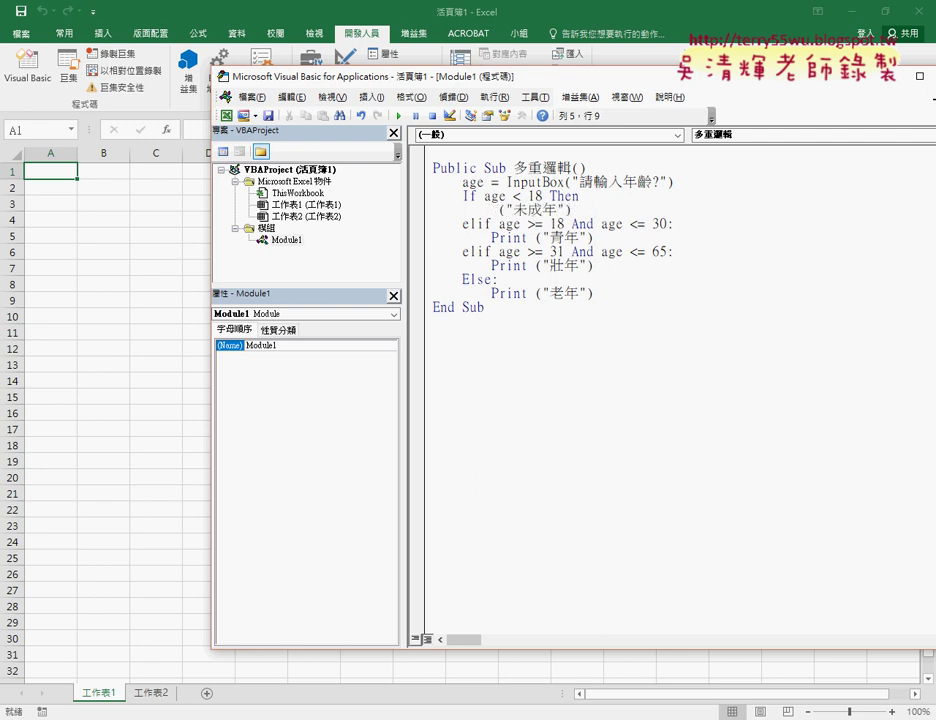
text(vba )
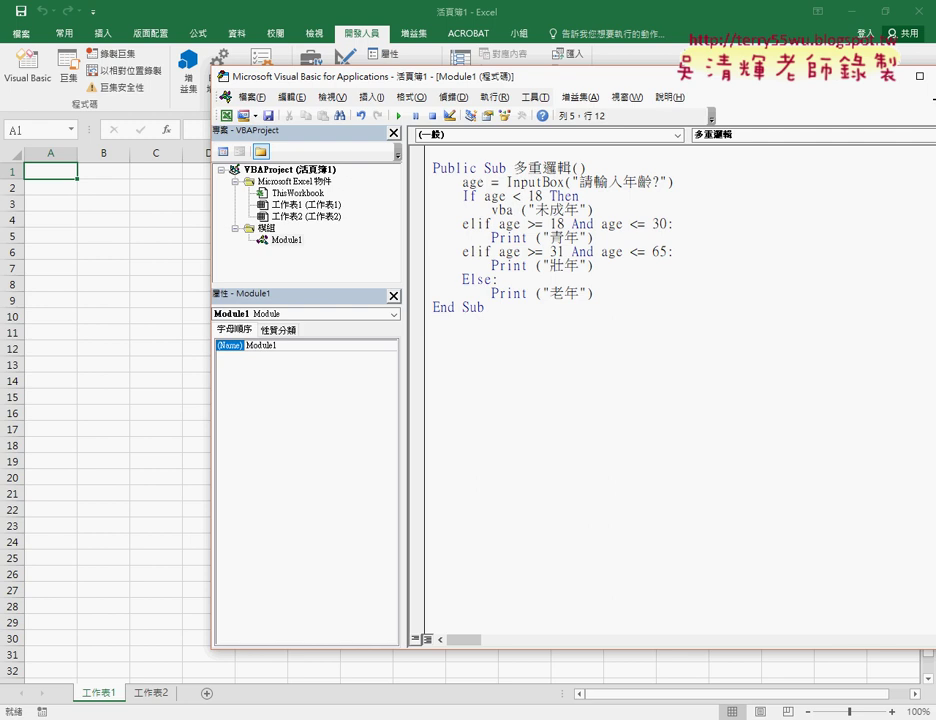
text(.m)
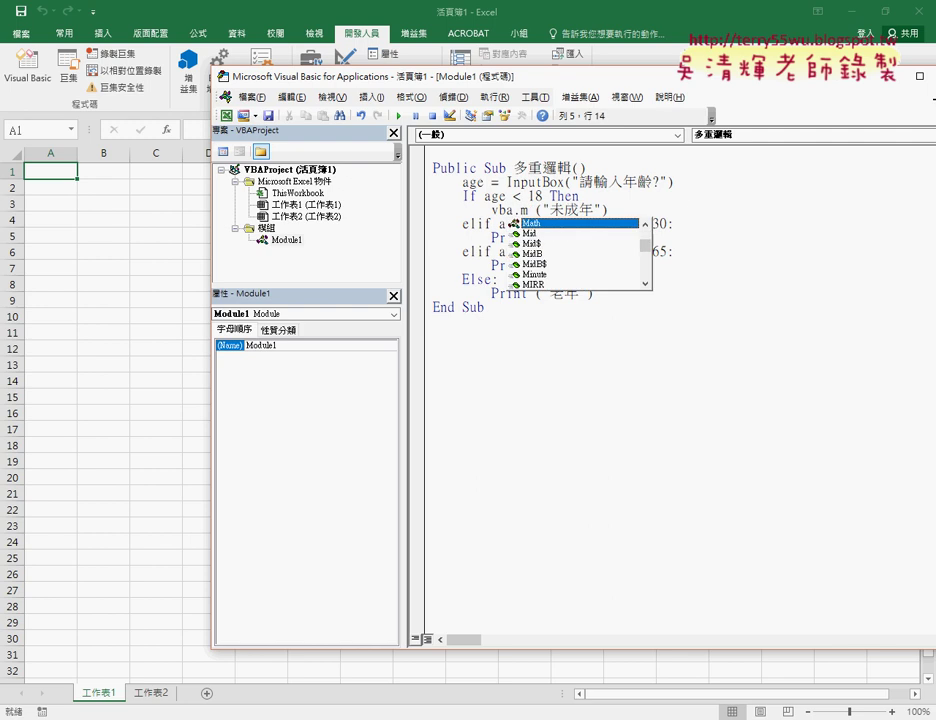
text(s)
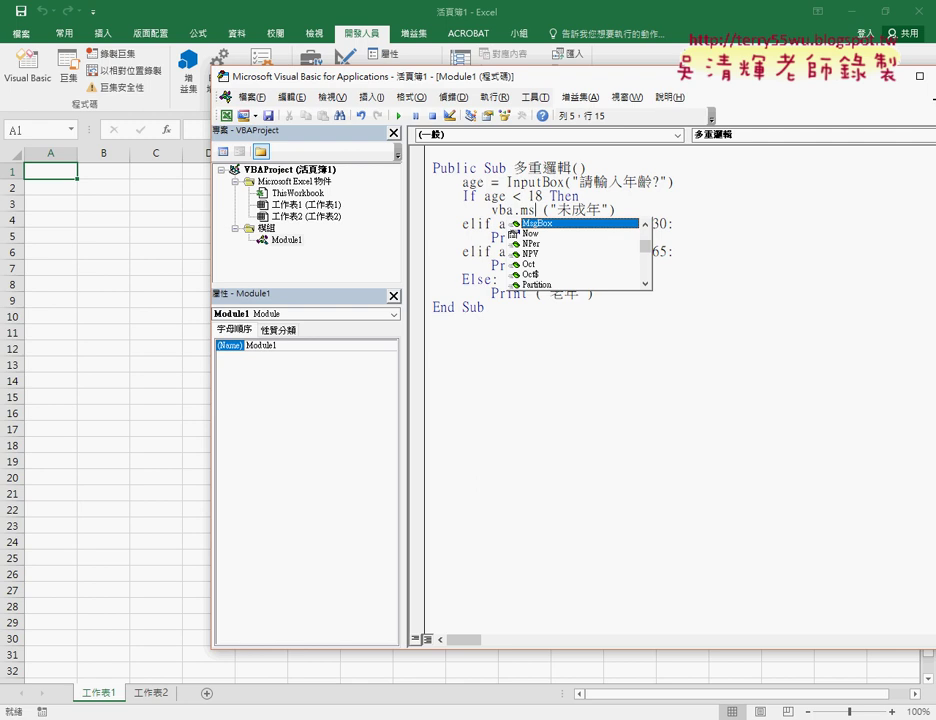
key(BackSpace)
key(BackSpace)
key(BackSpace)
key(BackSpace)
key(BackSpace)
key(BackSpace)
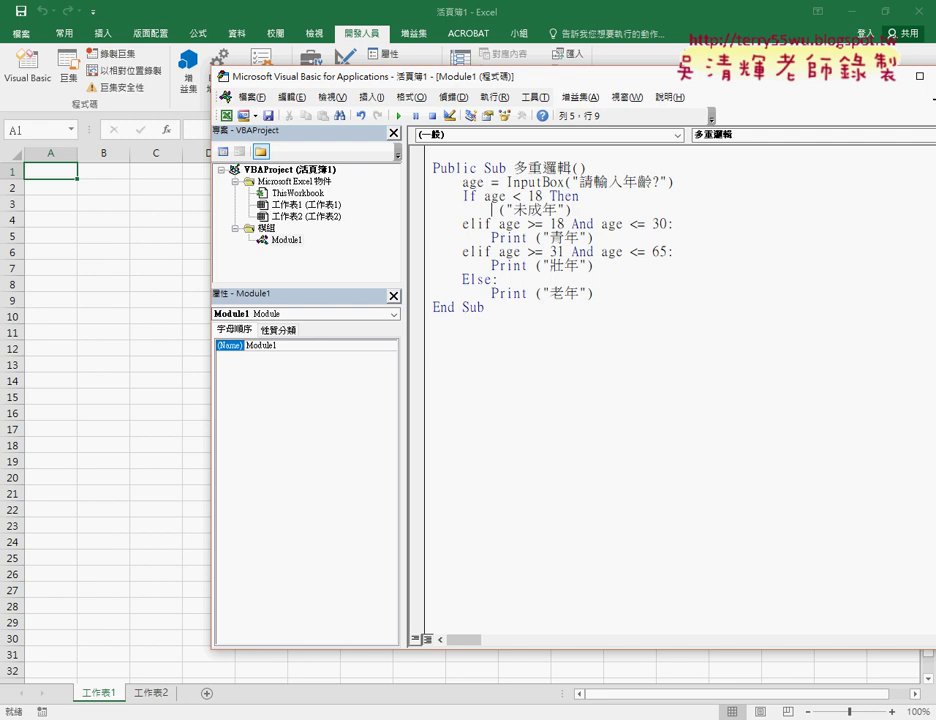
text(vba )
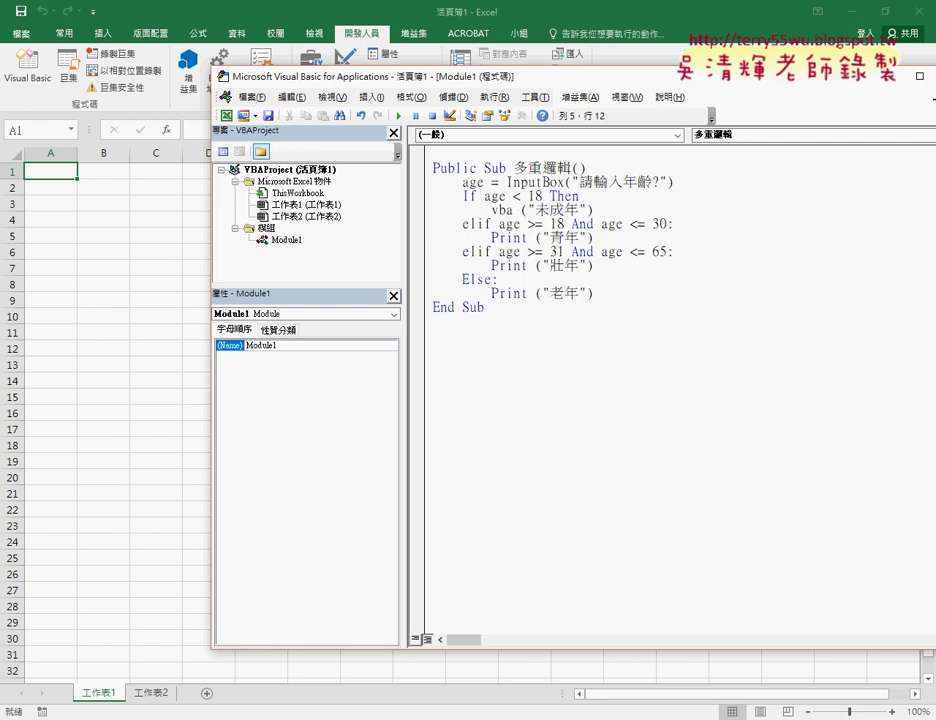
text(.m)
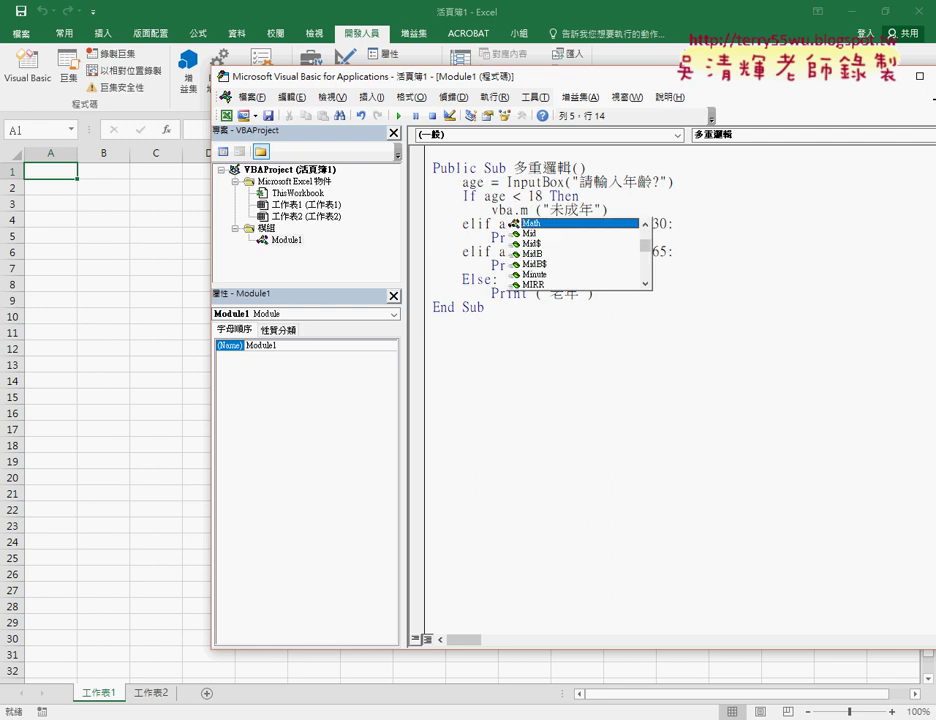
text(s)
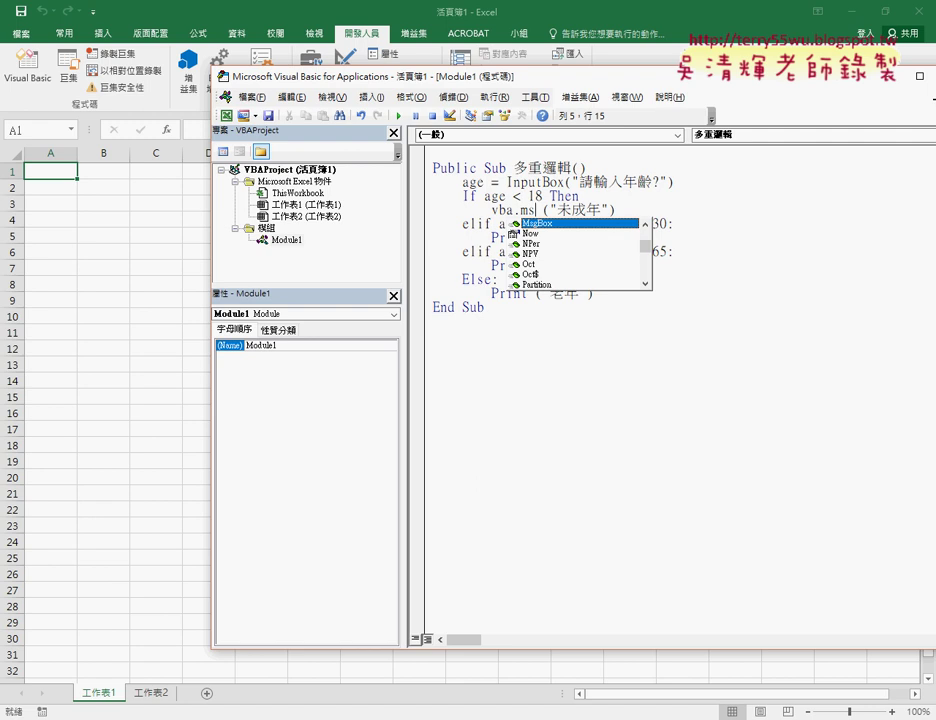
double_click(584, 224)
click(604, 346)
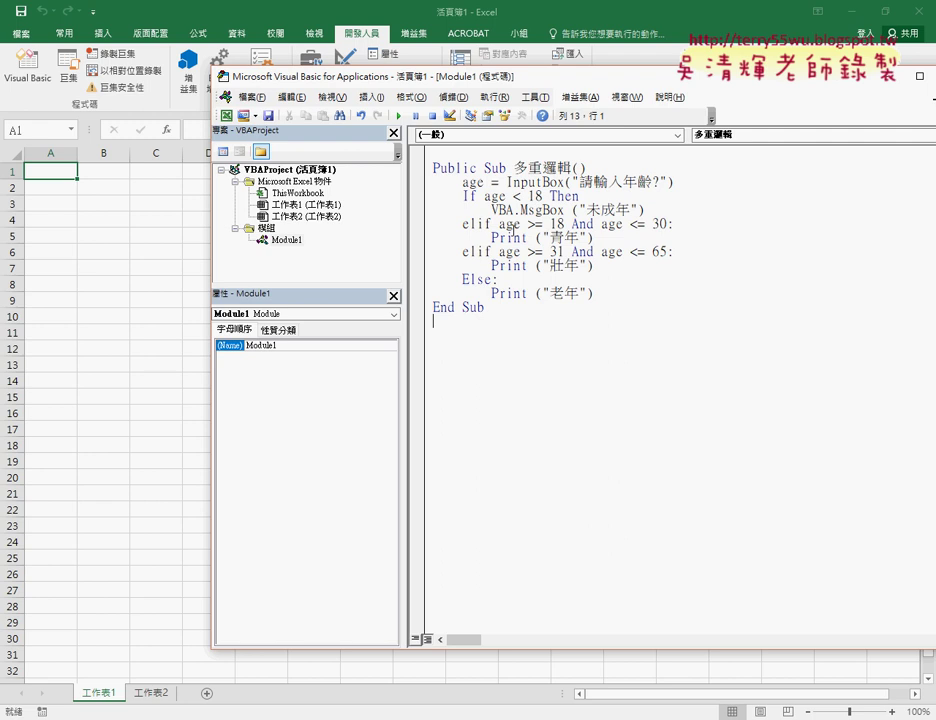
Step: Paste VBA.MsgBox over Print on the other three branches and change the first elif to elseif
drag(490, 210, 564, 210)
key(ctrl+c)
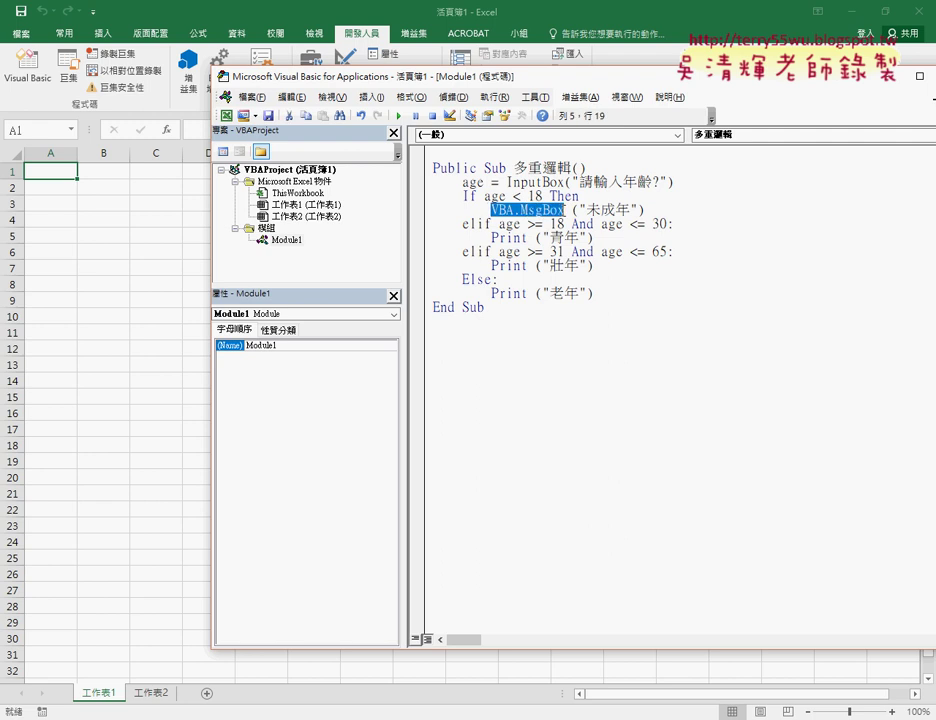
click(517, 210)
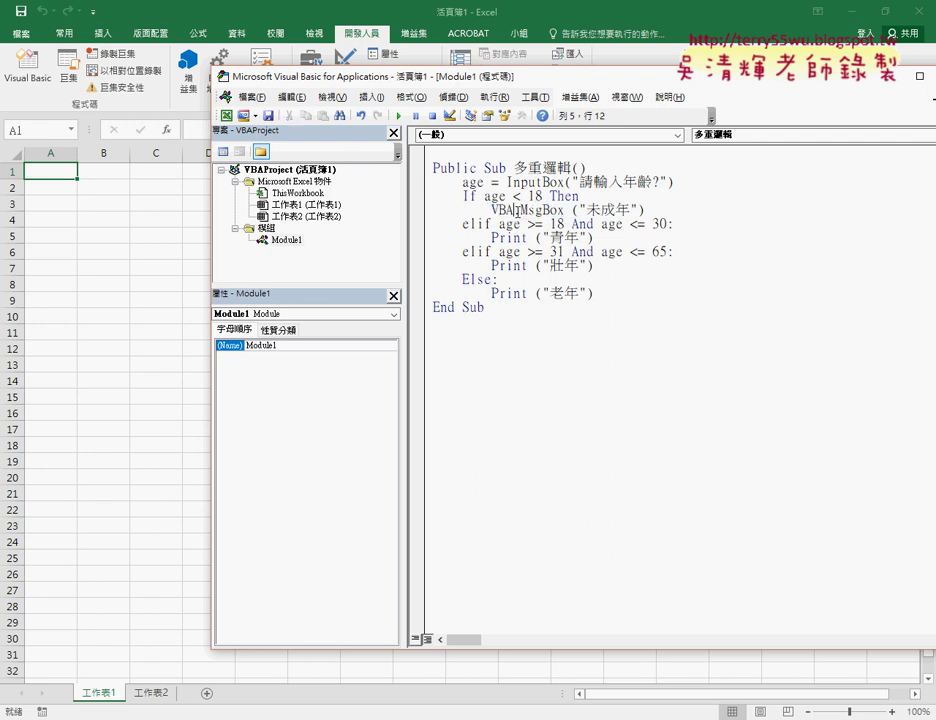
drag(517, 210, 490, 210)
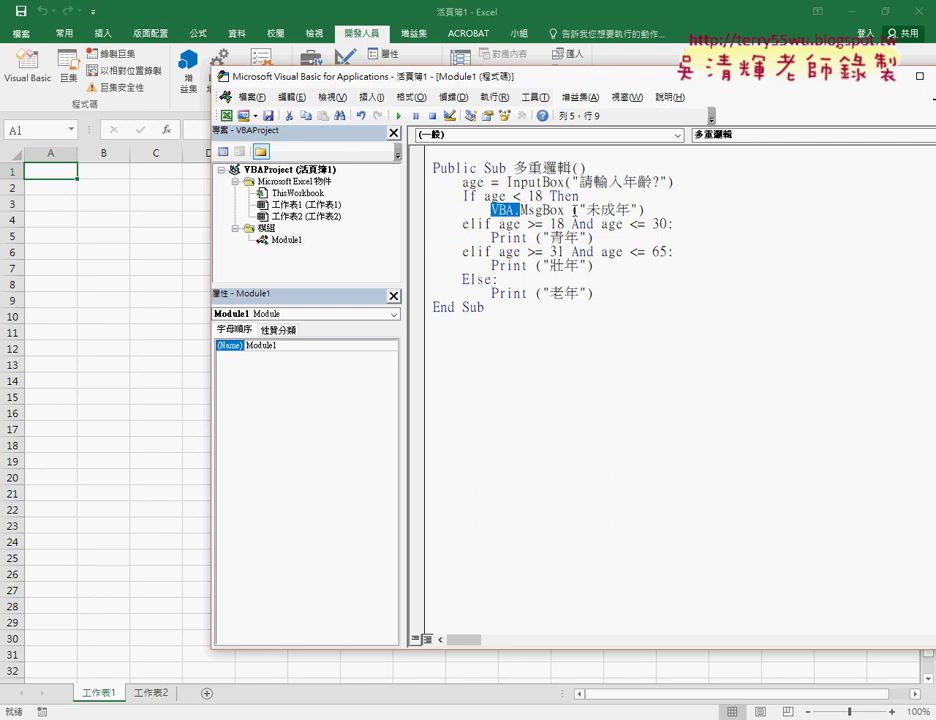
mouse_move(564, 210)
mouse_down()
mouse_move(491, 213)
mouse_move(491, 294)
mouse_up()
key(ctrl+v)
key(ctrl+v)
key(ctrl+v)
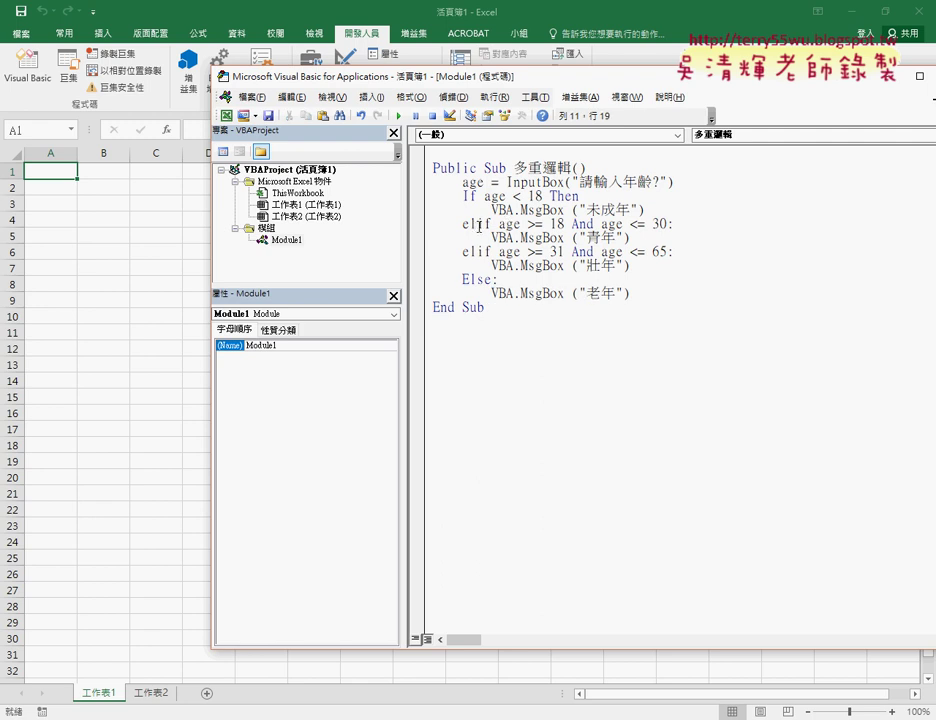
click(476, 224)
text(se)
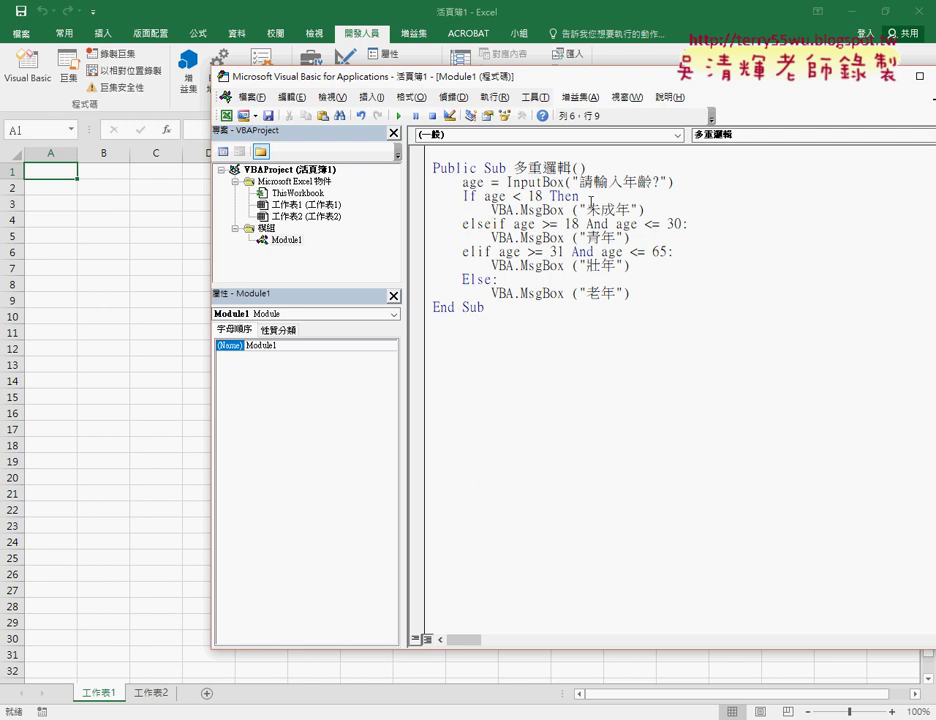
Step: Dismiss the compile error and replace the colon after 30 on line 6 with Then
click(560, 203)
click(468, 425)
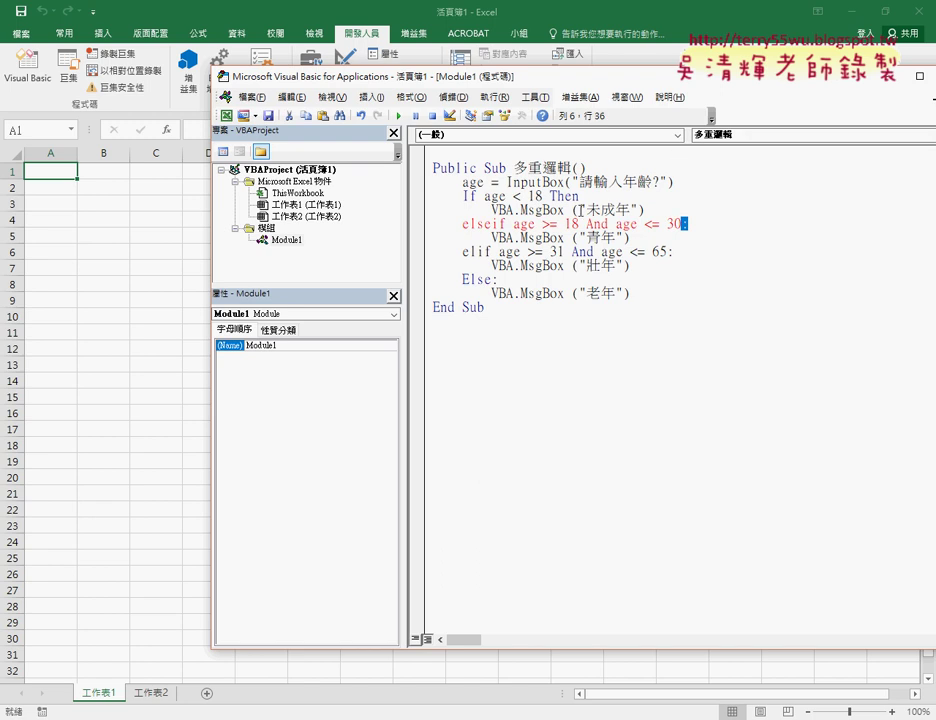
double_click(576, 197)
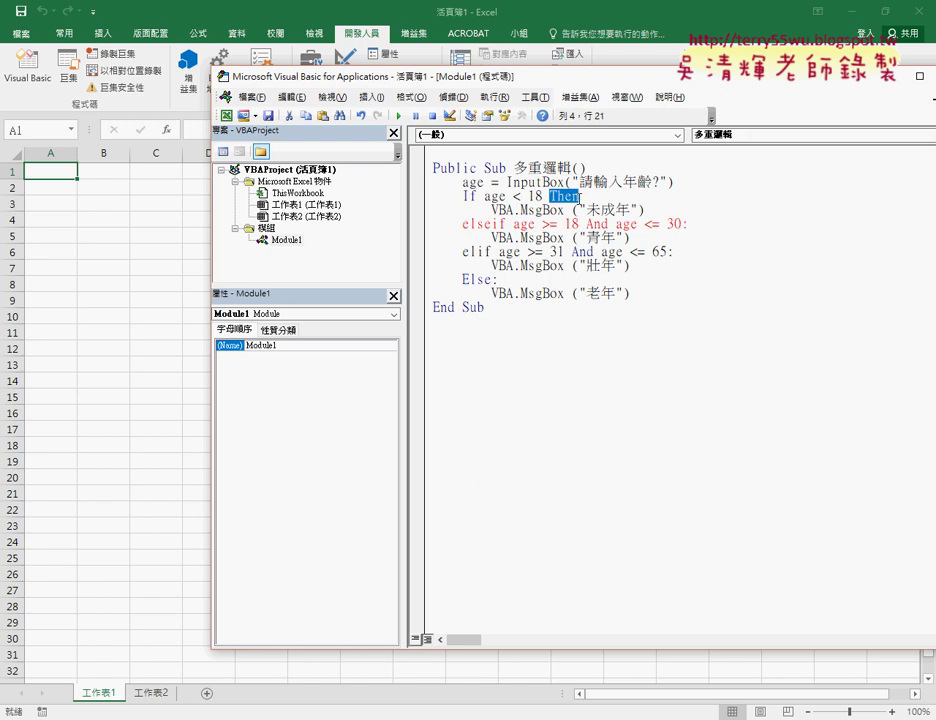
key(ctrl+c)
drag(690, 224, 668, 252)
key(ctrl+v)
key(ctrl+v)
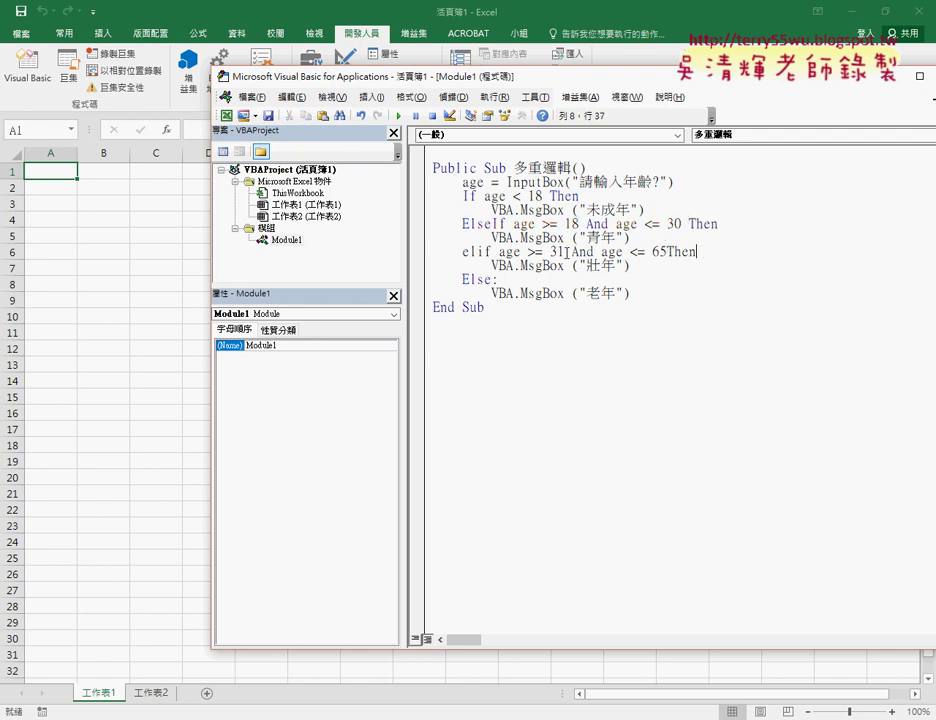
Step: Rewrite line 8's elif as ElseIf so it reads ElseIf … 65 Then
click(487, 252)
key(BackSpace)
text(s)
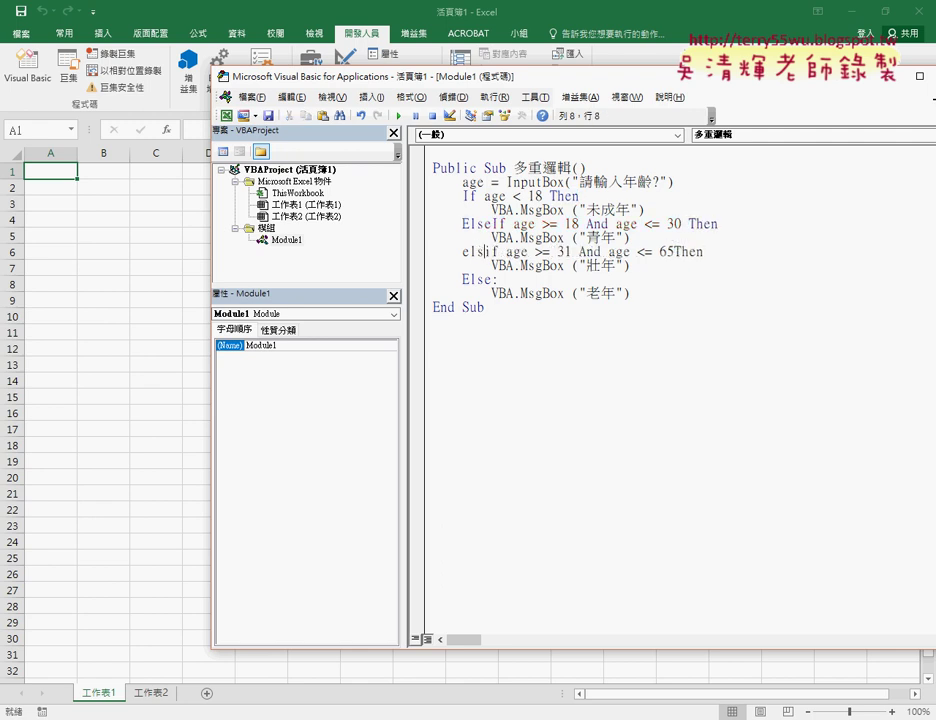
text(ei)
key(Left)
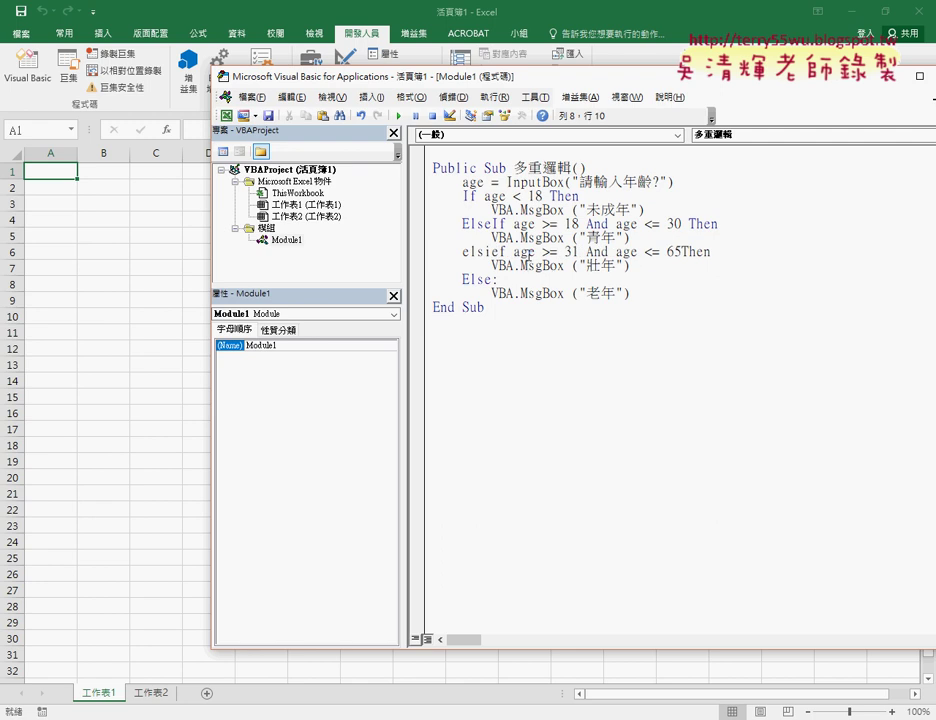
key(Left)
key(Delete)
key(Right)
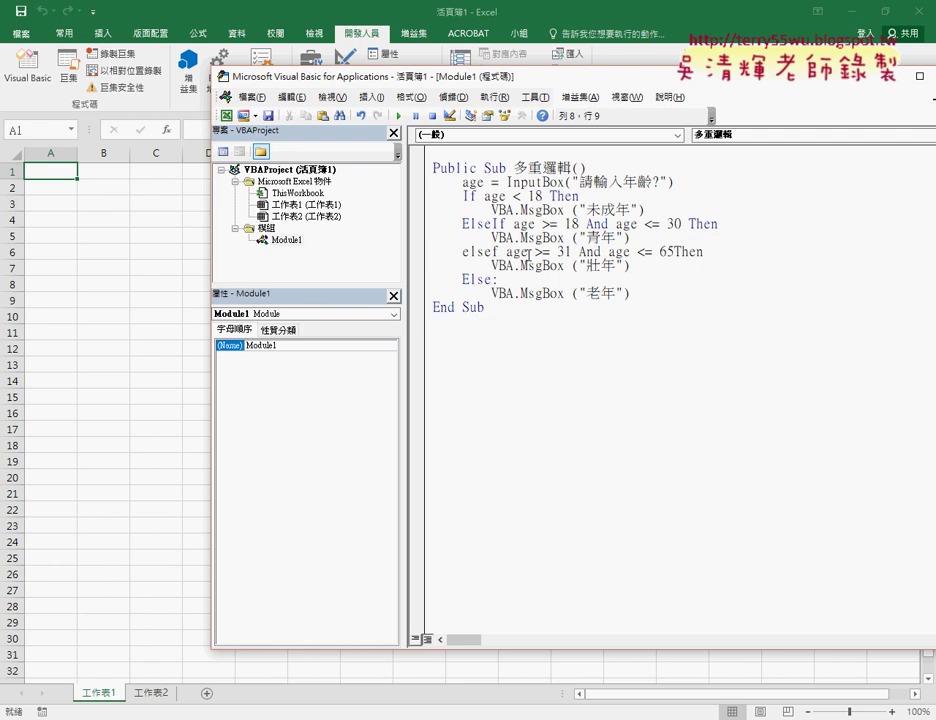
text(i)
key(Down)
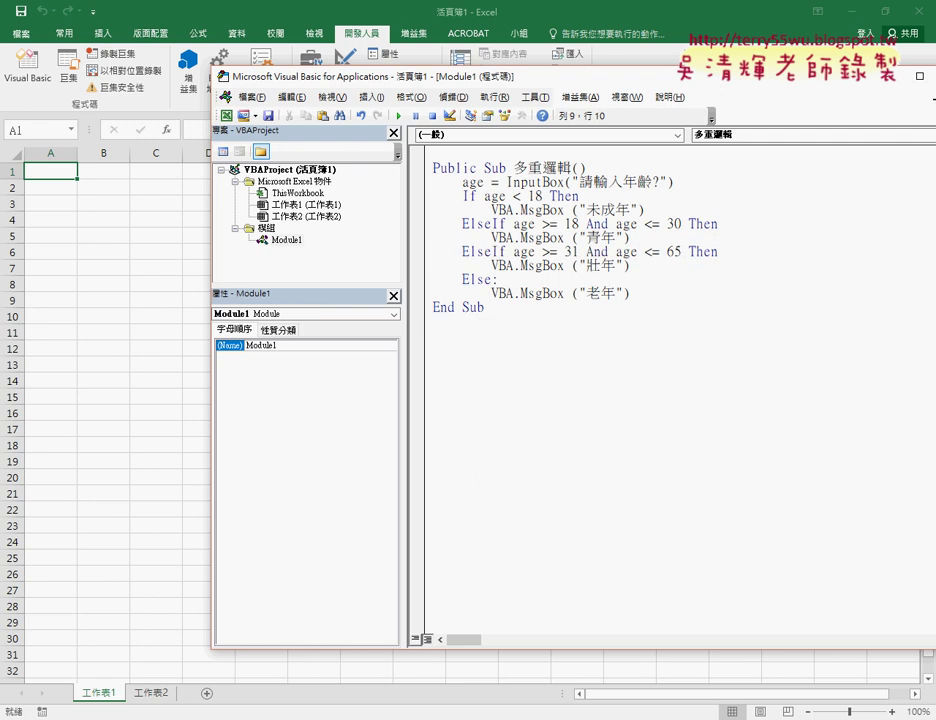
Step: Remove the colon after Else and add an End If line before End Sub
click(632, 293)
drag(632, 293, 493, 279)
key(Delete)
key(Down)
key(End)
key(Return)
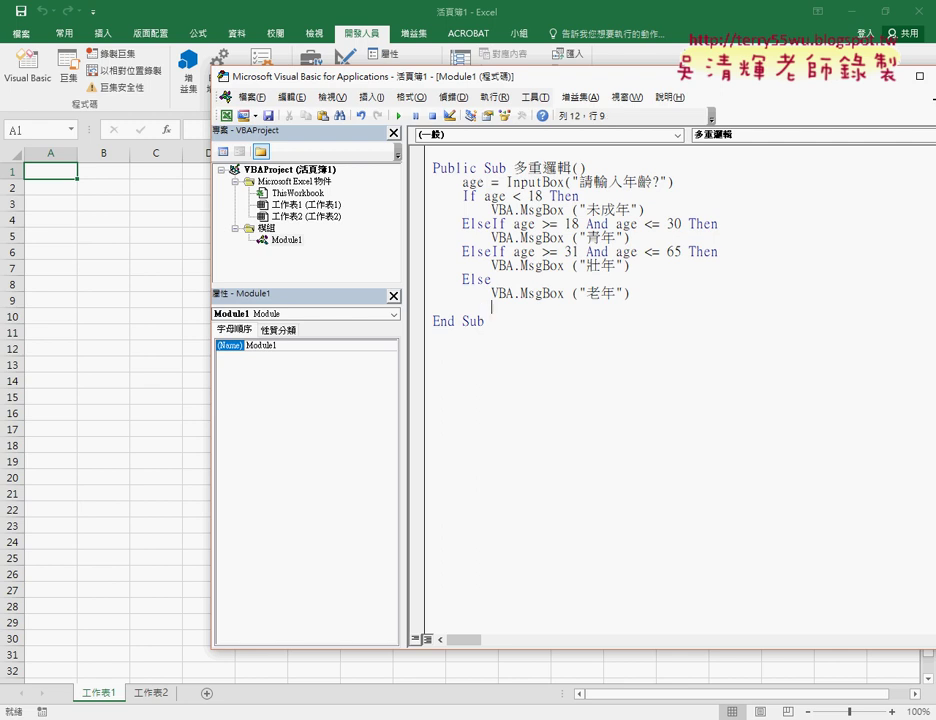
key(BackSpace)
text(e)
text(nd i)
text(f)
key(Down)
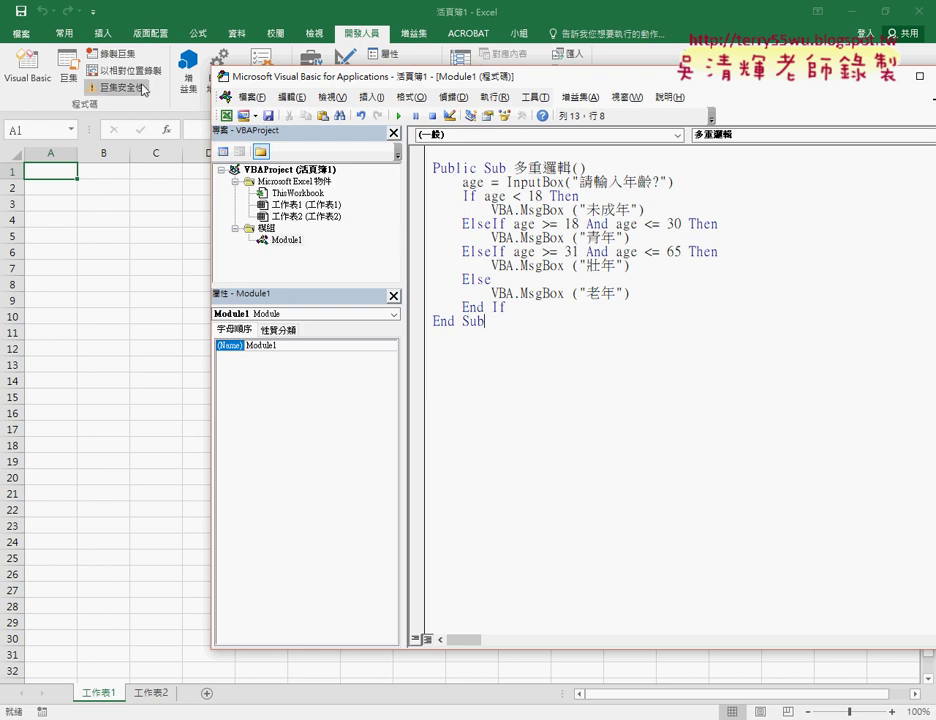
Step: Widen the code pane and run the macro to bring up the macro list
key(ctrl+r)
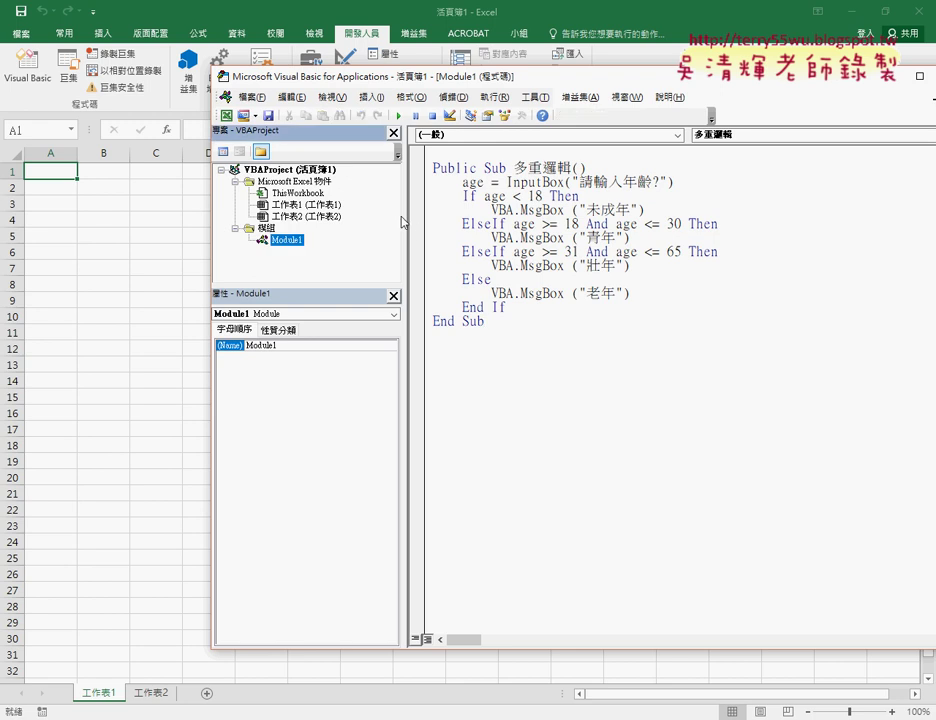
drag(358, 221, 353, 221)
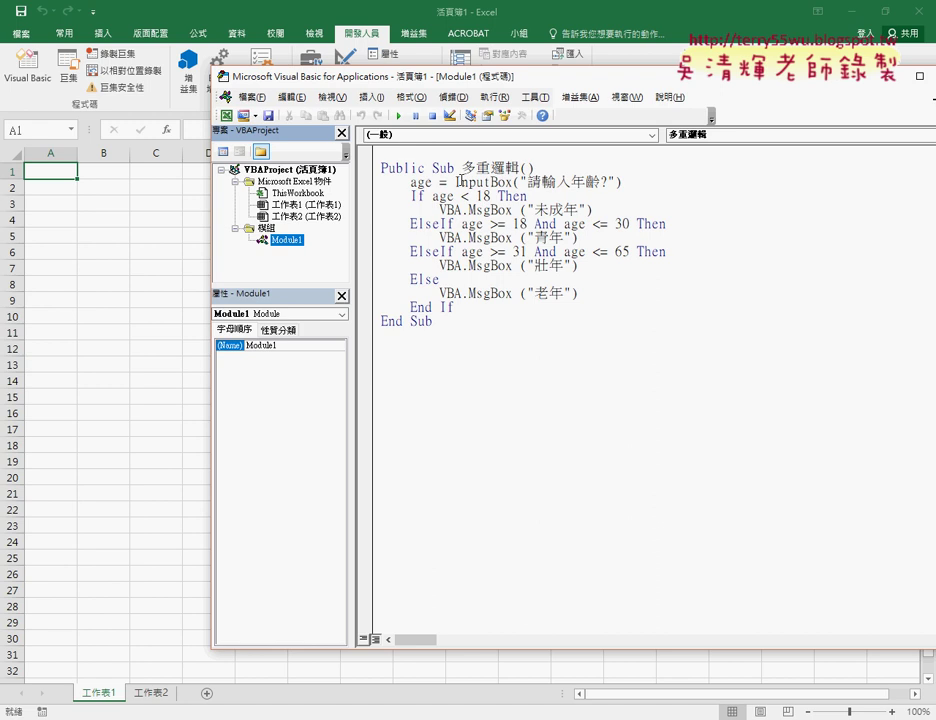
click(398, 116)
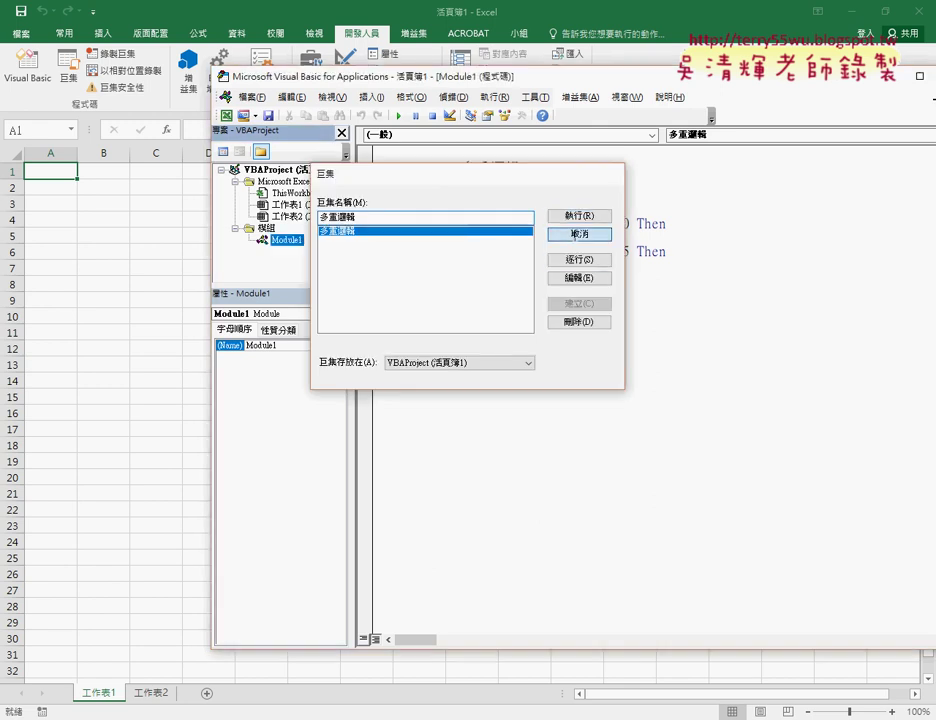
Step: Cancel the macro list, then run 多重邏輯 and enter age 55 at the prompt
click(578, 234)
click(485, 238)
drag(491, 78, 527, 72)
click(505, 229)
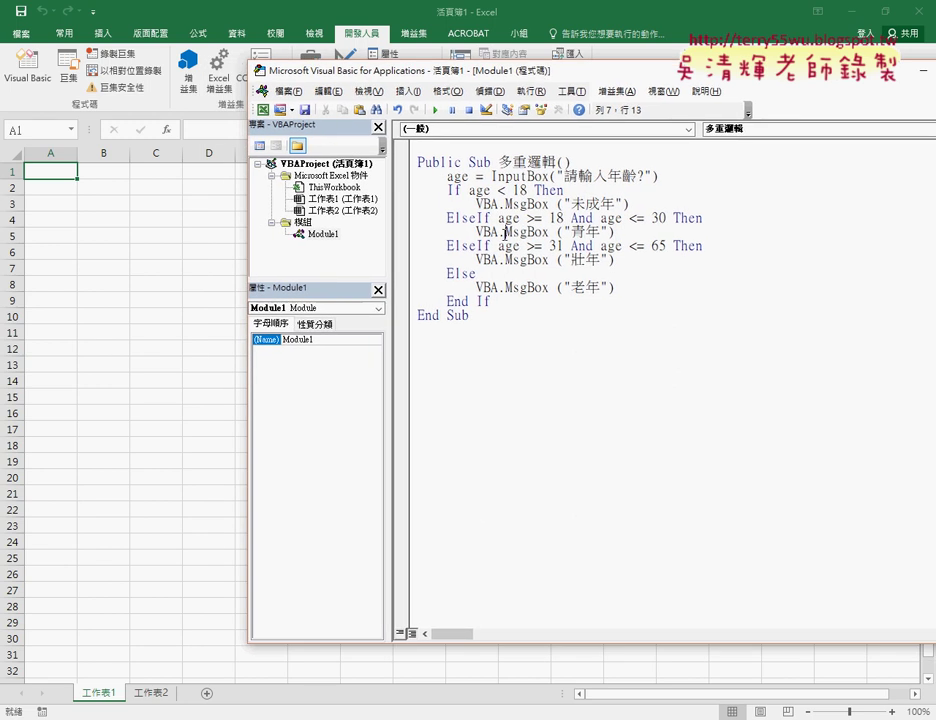
click(436, 112)
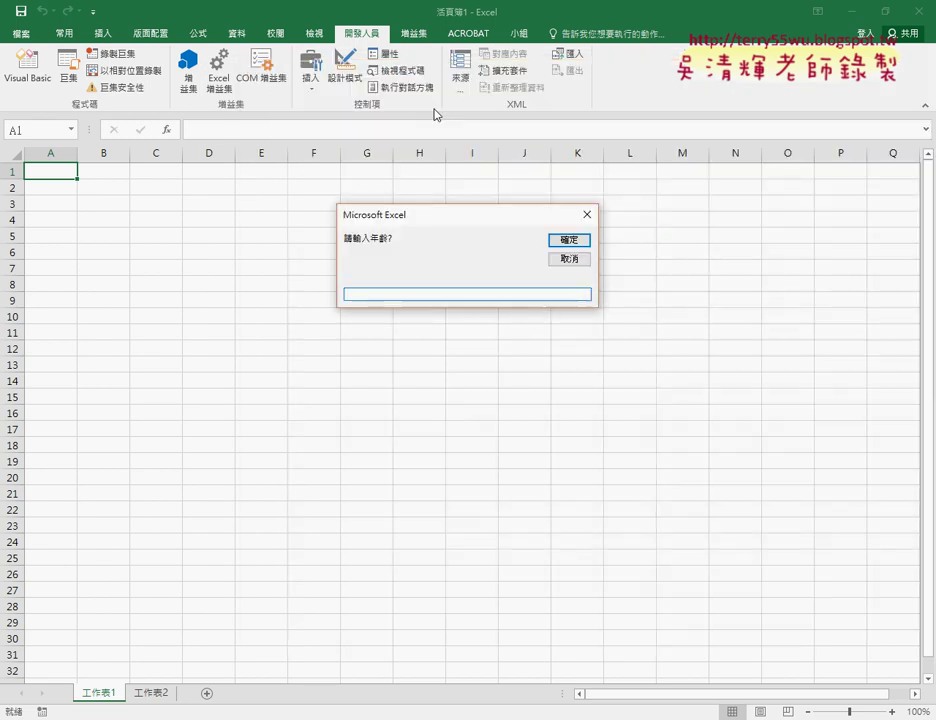
text(5)
text(5)
key(Return)
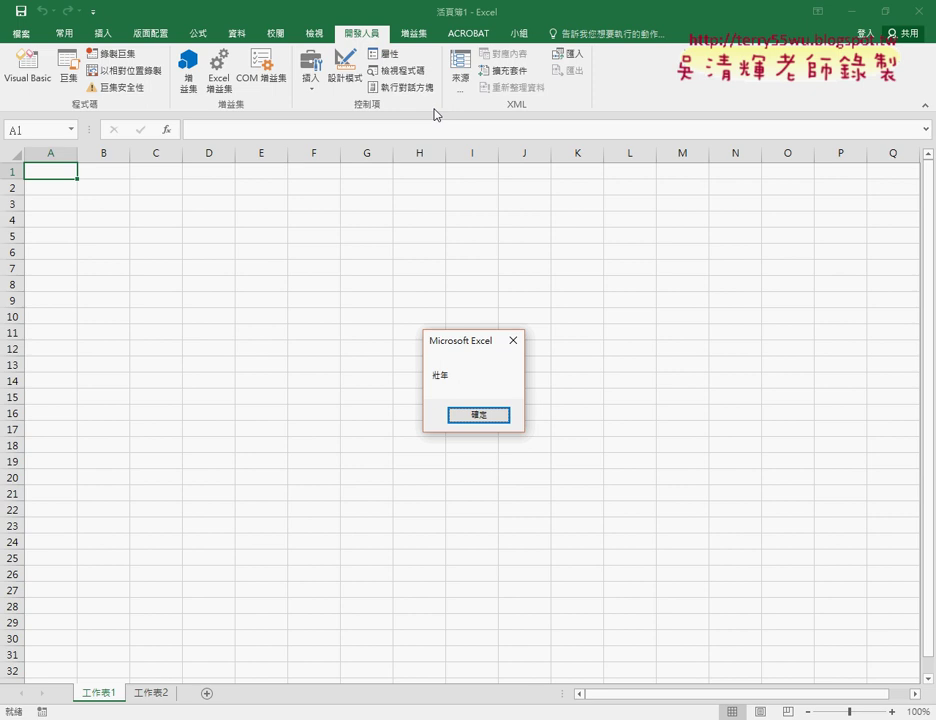
click(474, 416)
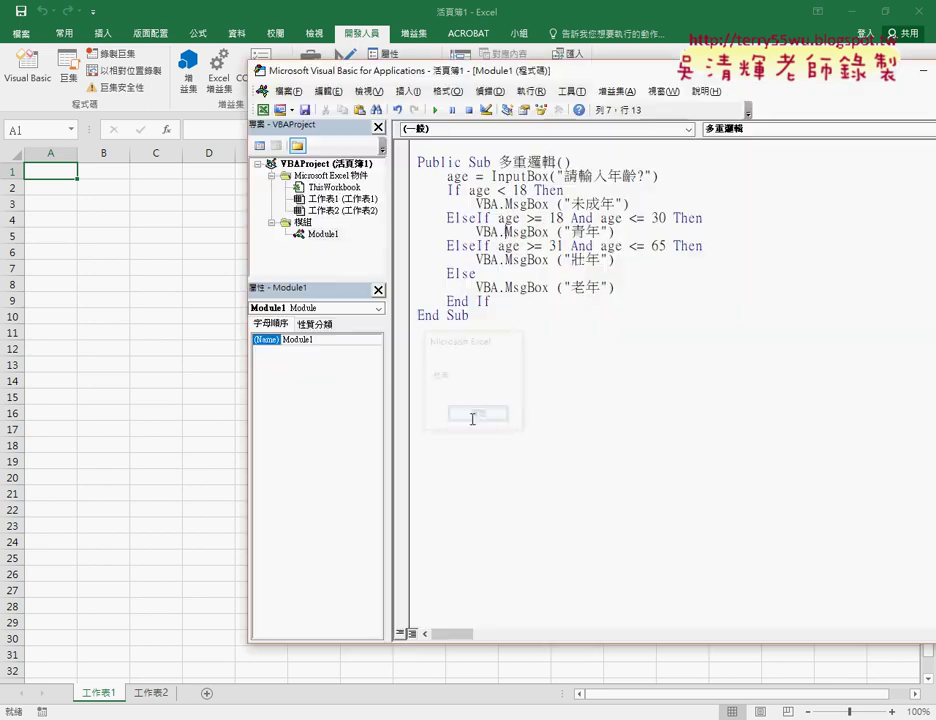
drag(616, 259, 405, 250)
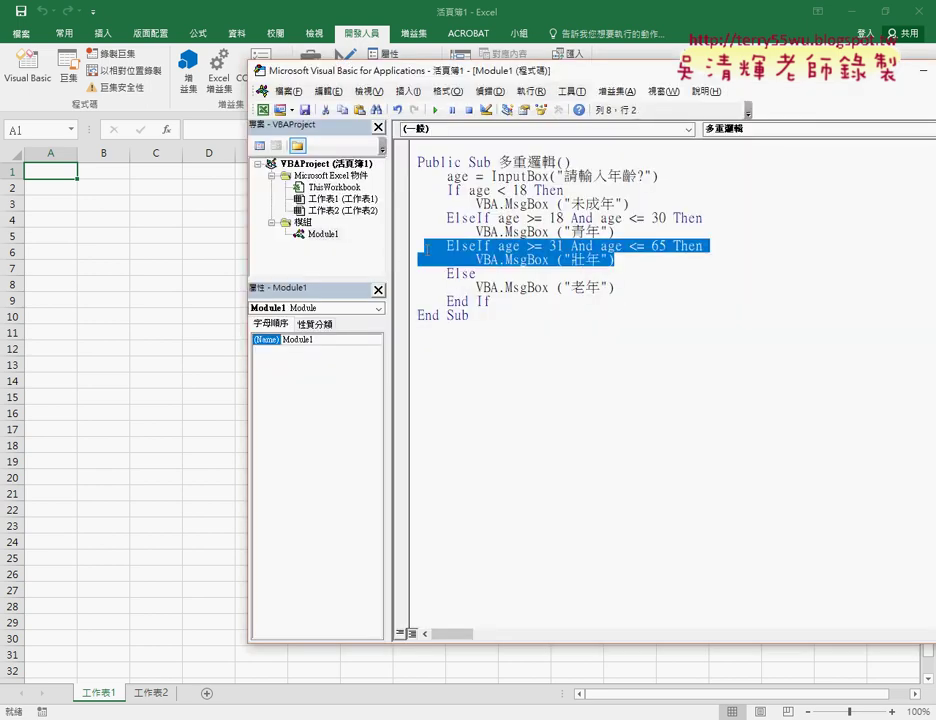
click(637, 259)
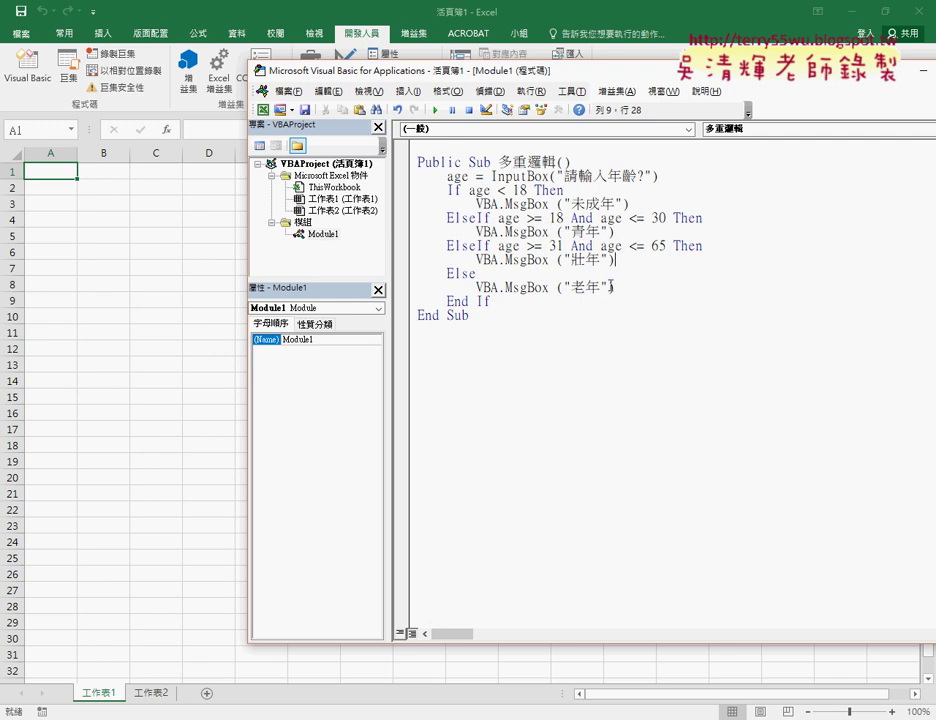
Step: Run the macro with age 88 and dismiss the 老年 result
drag(615, 287, 476, 288)
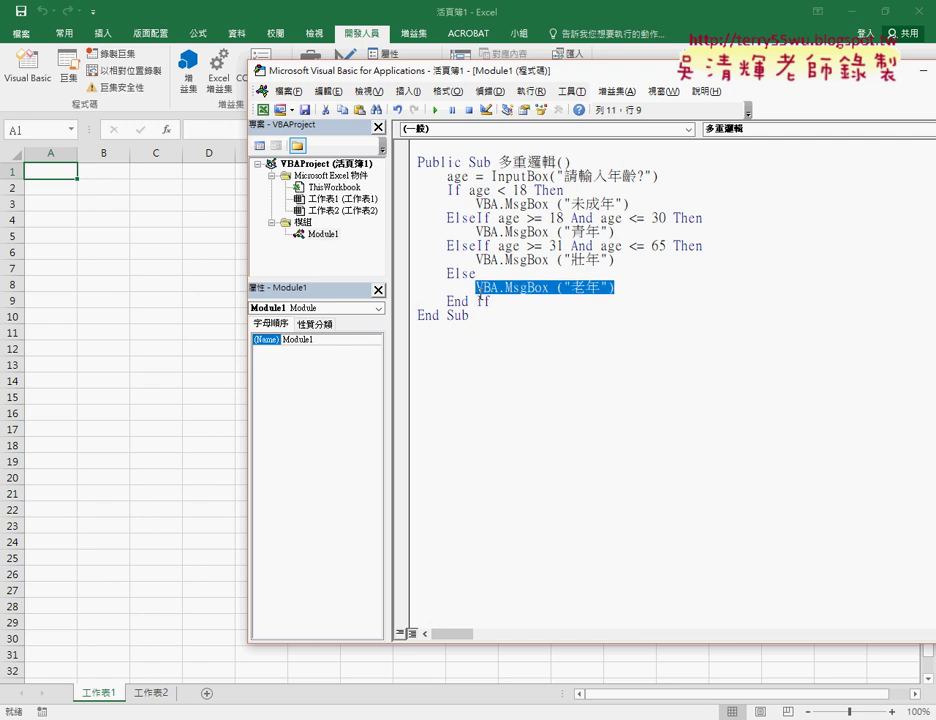
click(556, 231)
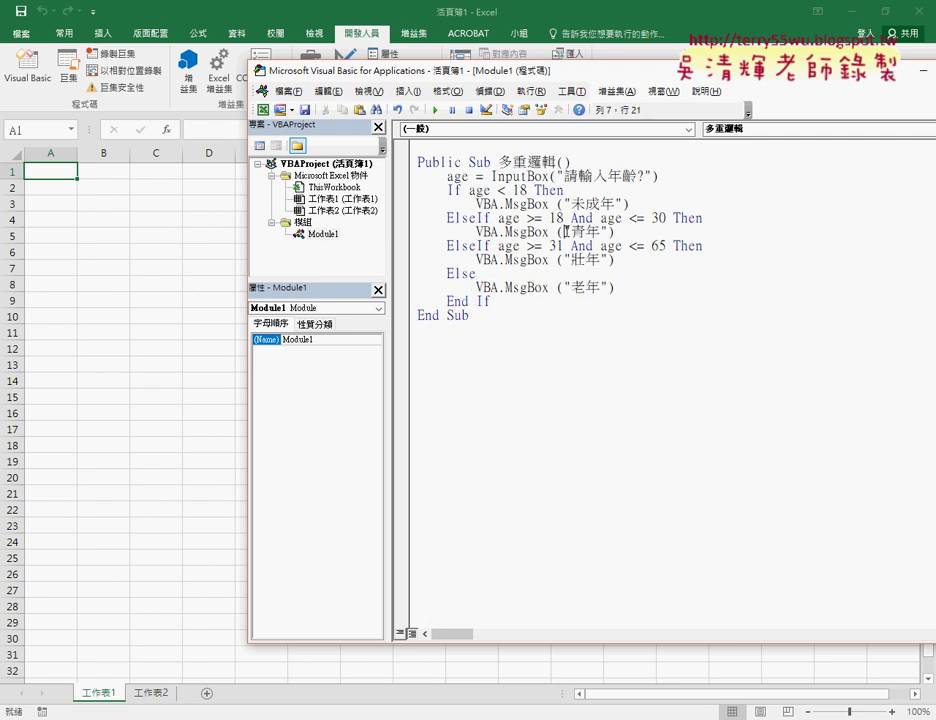
click(435, 109)
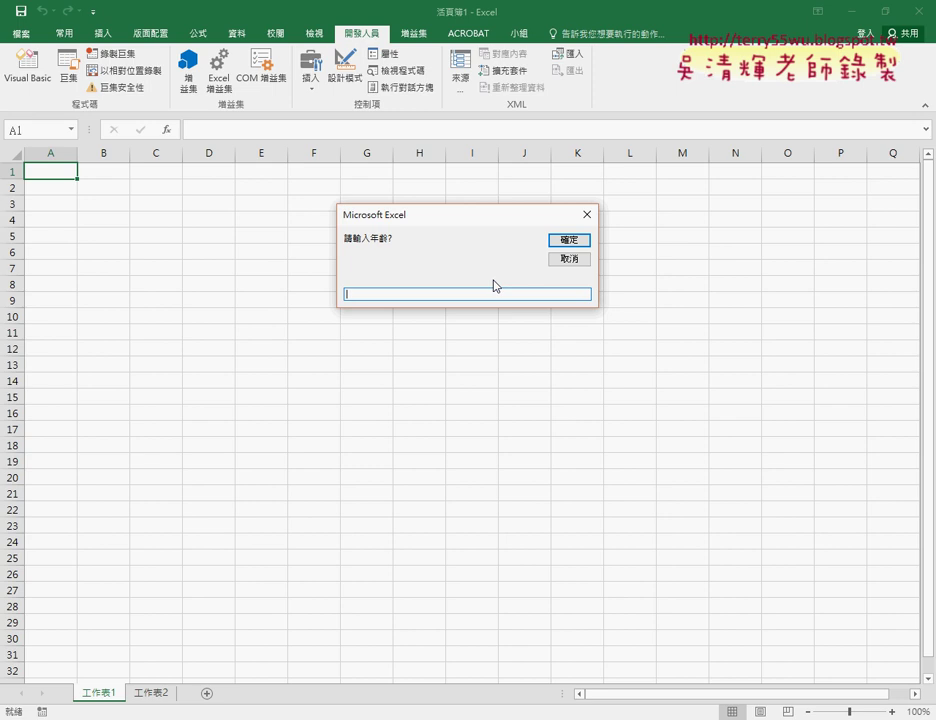
text(88)
key(Return)
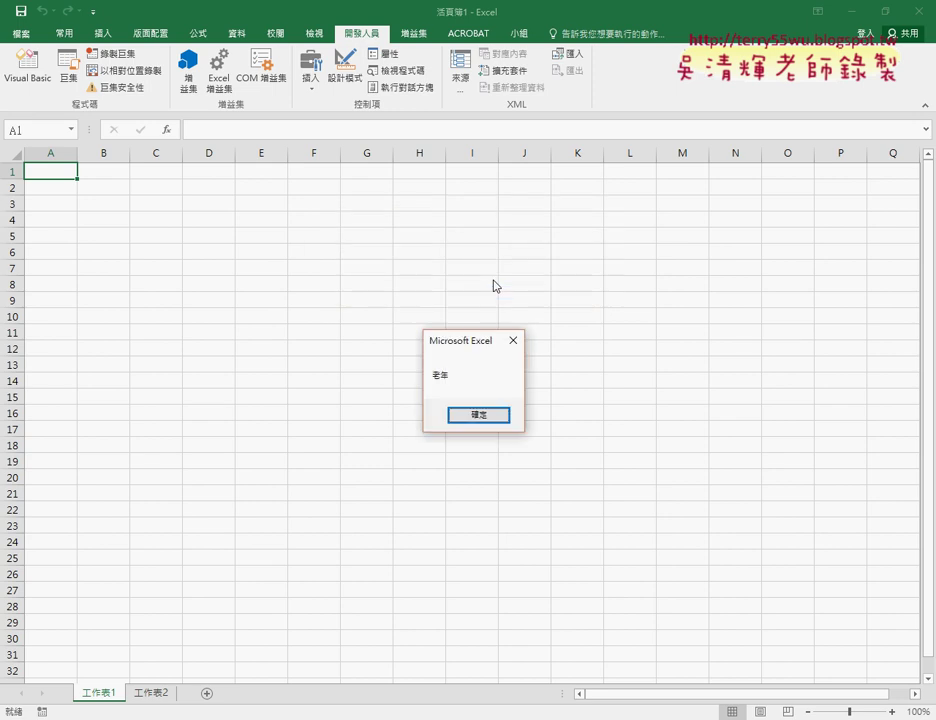
click(485, 415)
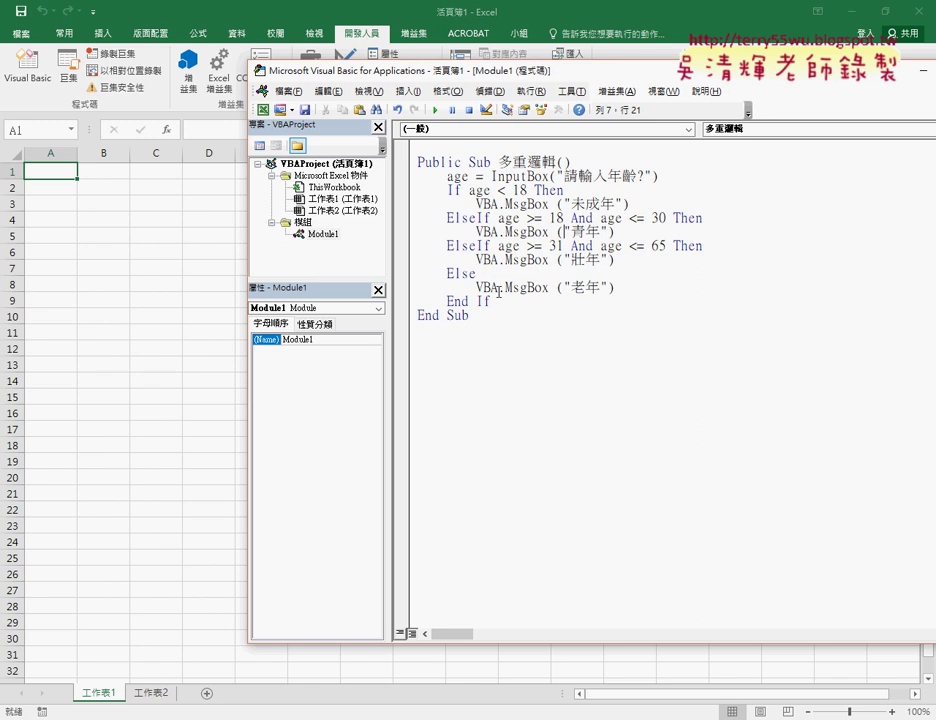
Step: Run the macro again with age 38, dismiss the 壯年 result, and return to the worksheet
drag(659, 176, 444, 176)
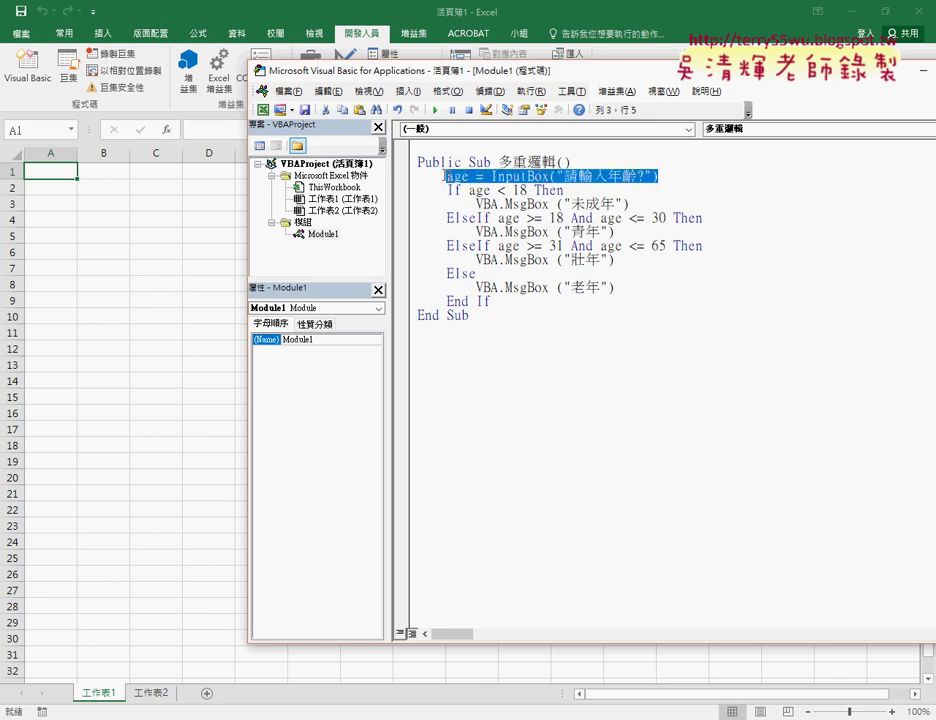
click(521, 205)
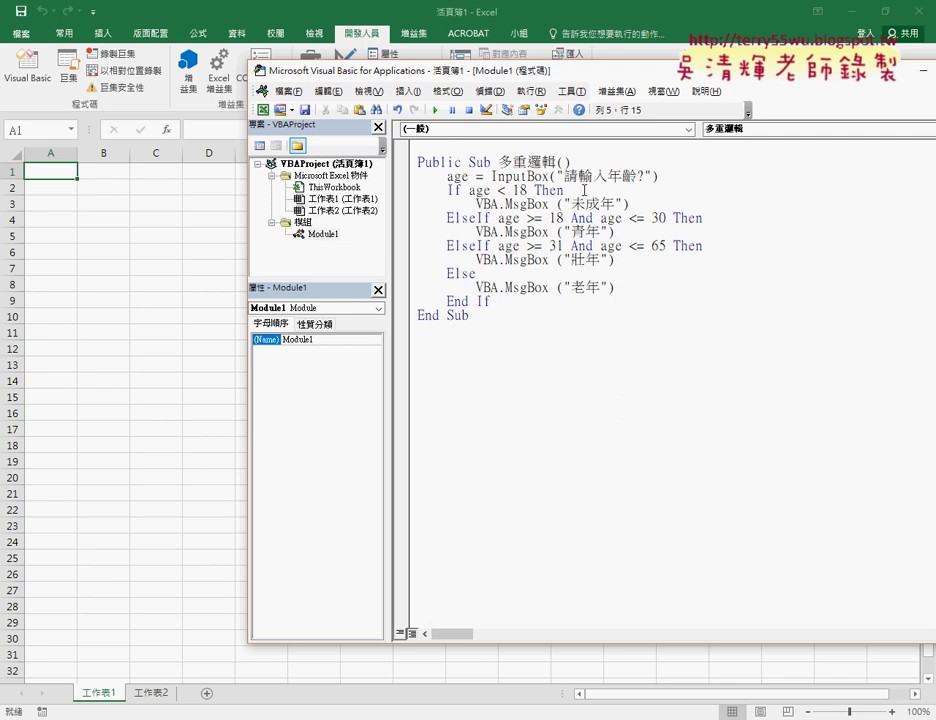
drag(563, 176, 646, 176)
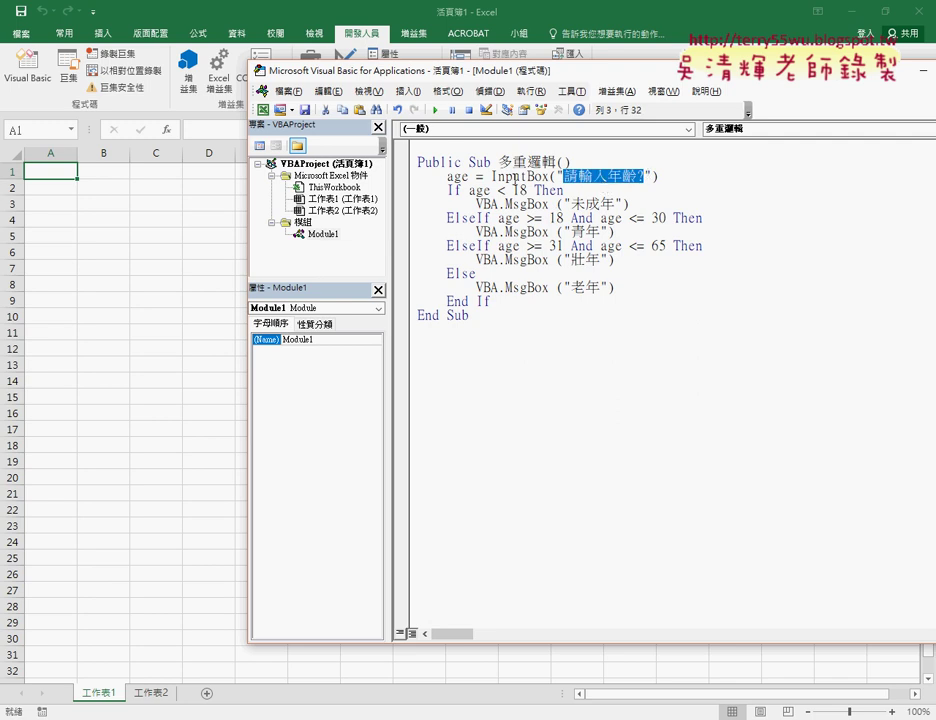
click(435, 110)
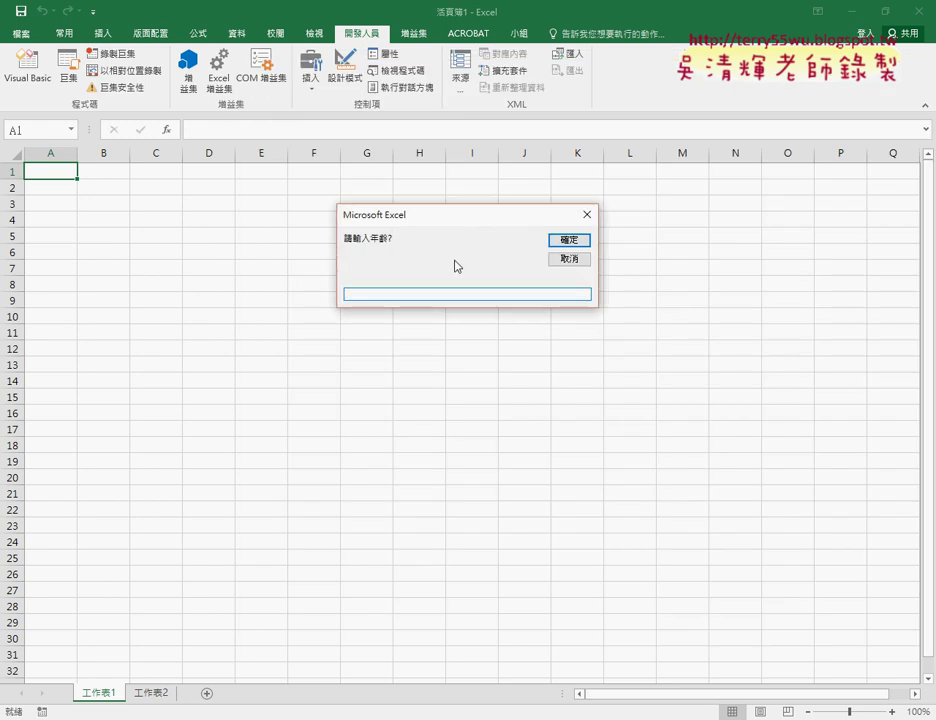
text(38)
key(Return)
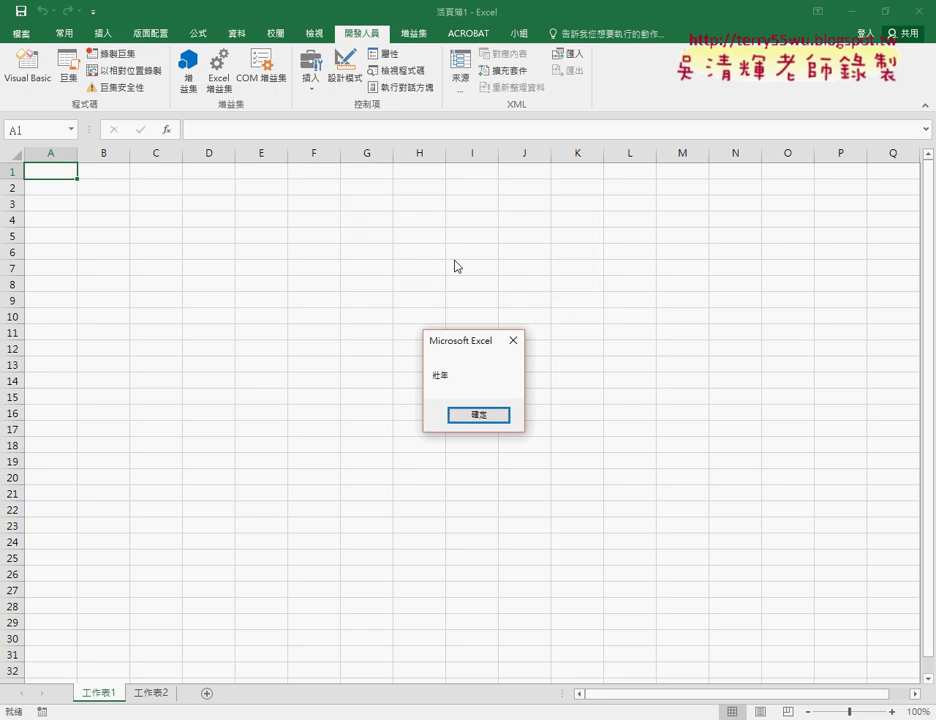
click(499, 418)
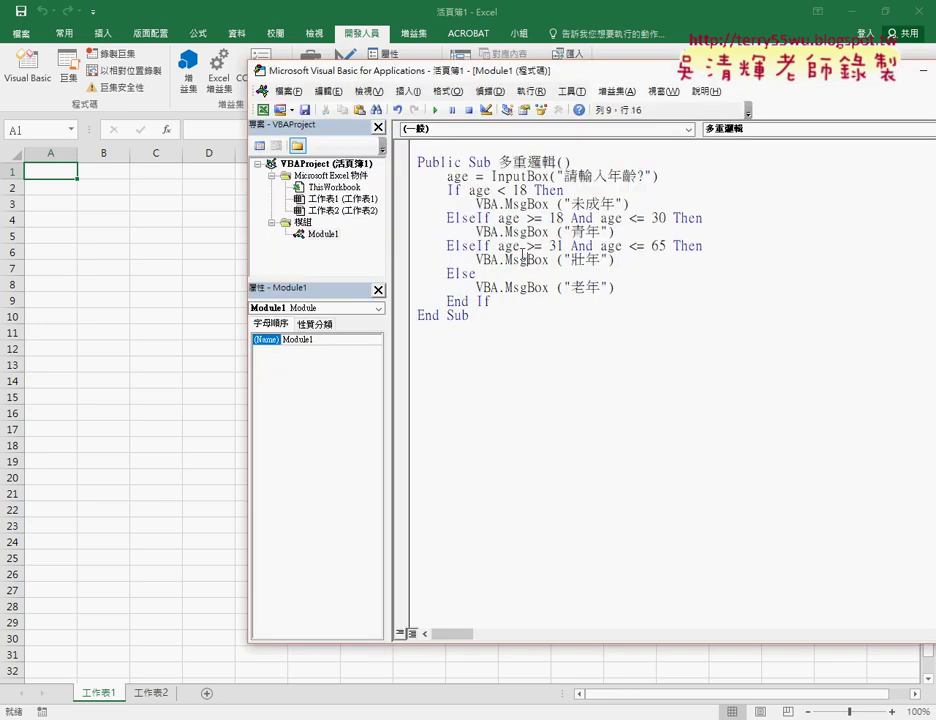
click(145, 227)
Step: Widen column A and paste the prompt text 請輸入年齡 from the VBA code into A1
click(63, 172)
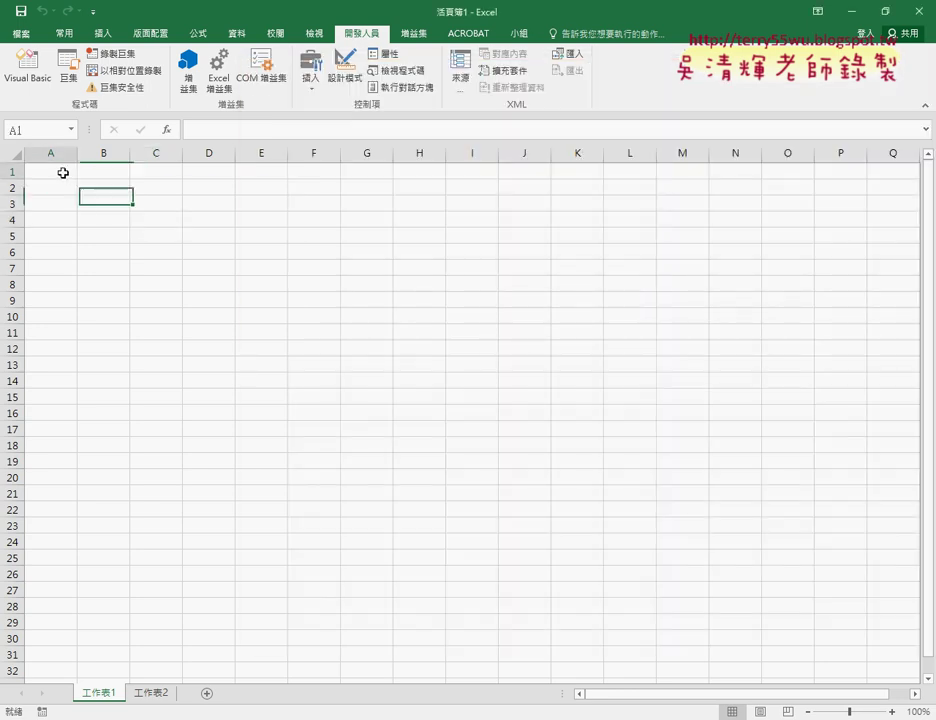
drag(77, 160, 100, 160)
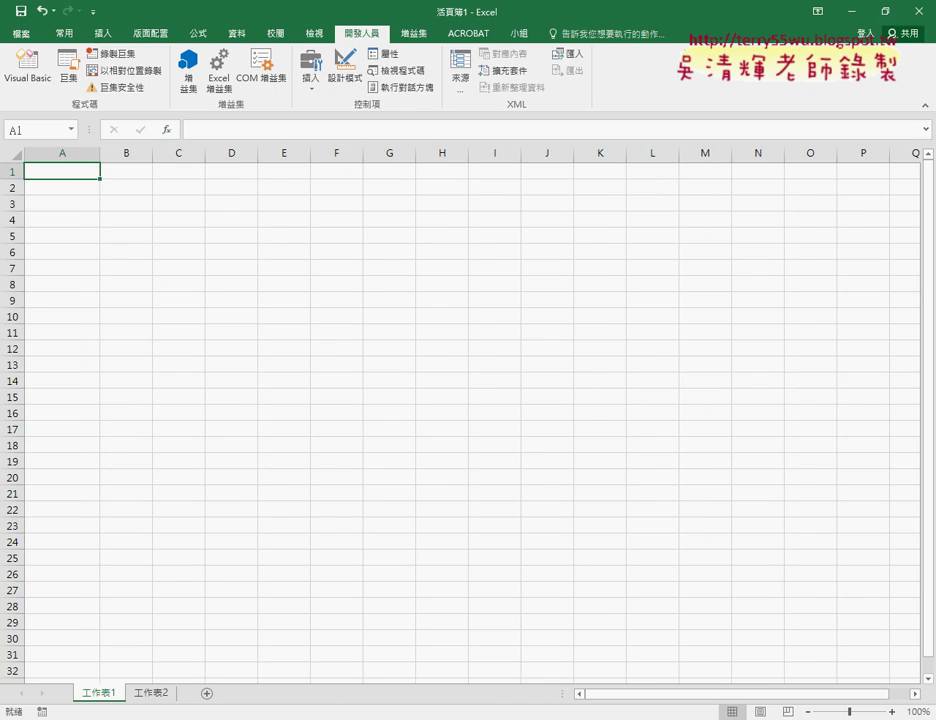
click(375, 719)
click(470, 640)
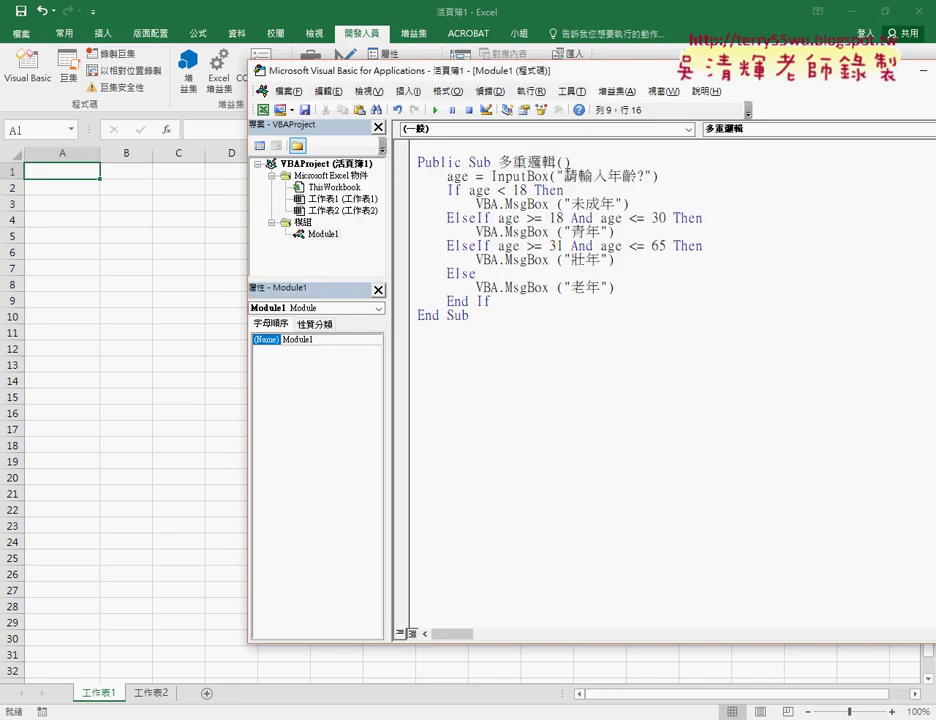
key(shift+Right)
key(ctrl+c)
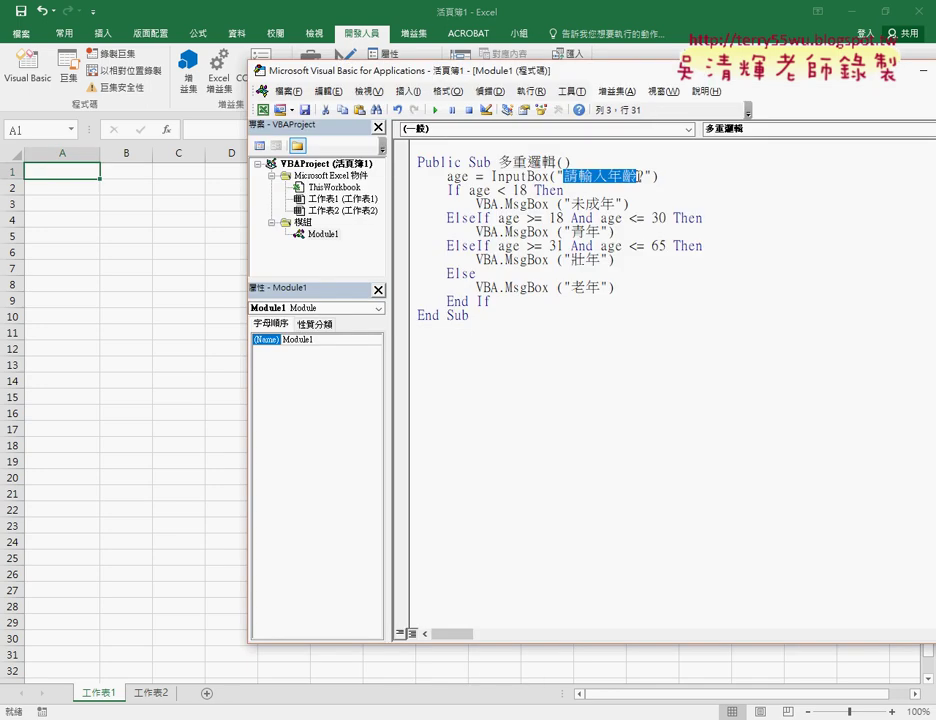
click(63, 171)
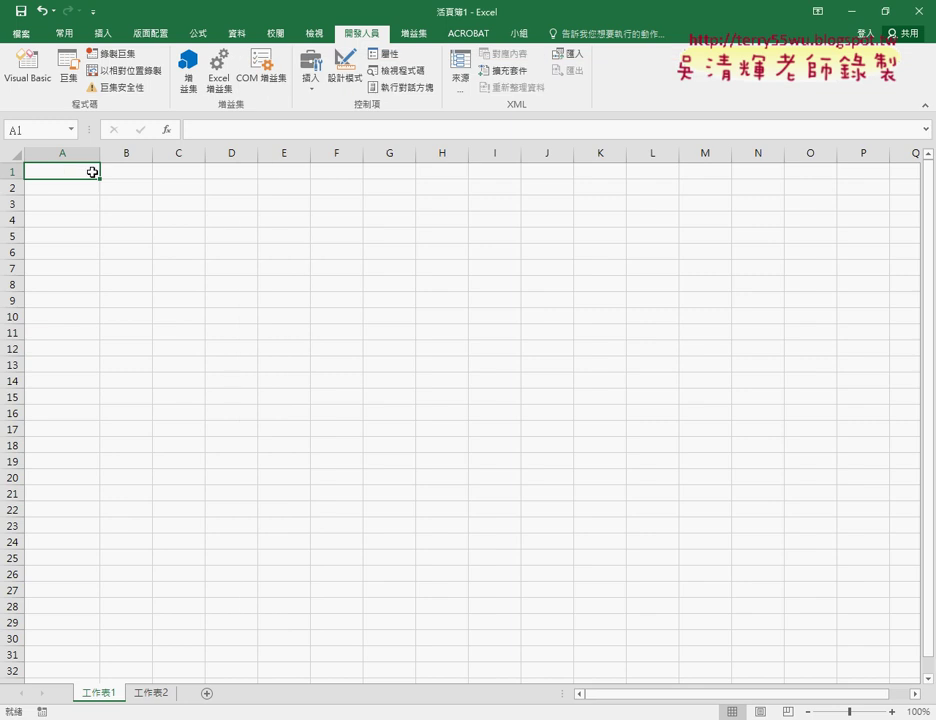
key(ctrl+v)
key(Return)
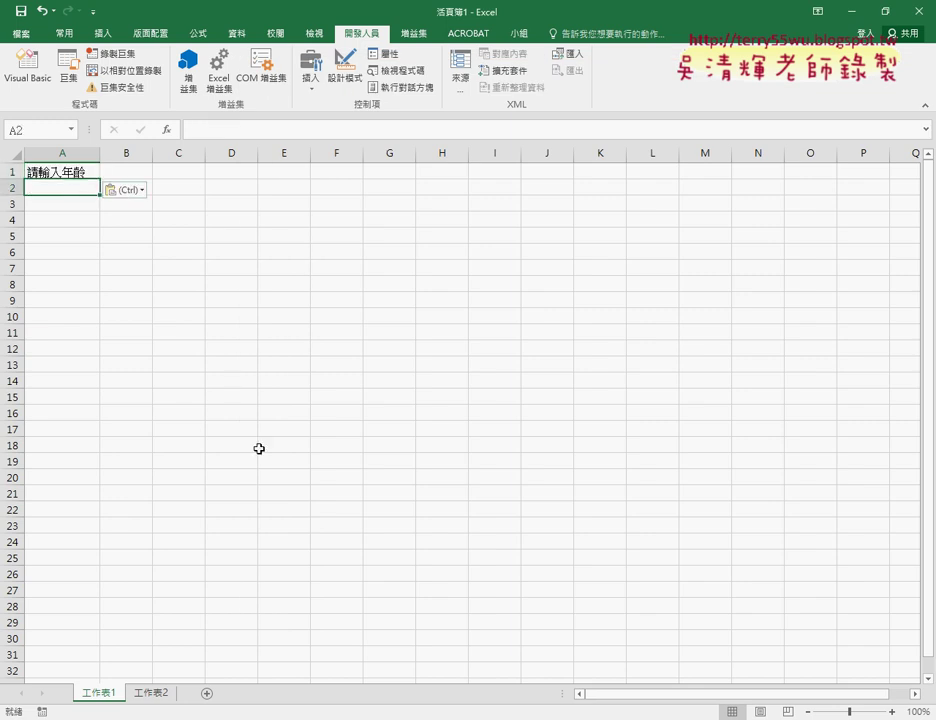
Step: Enter 評語 in cell A2 and select A1:B2
key(alt+Tab)
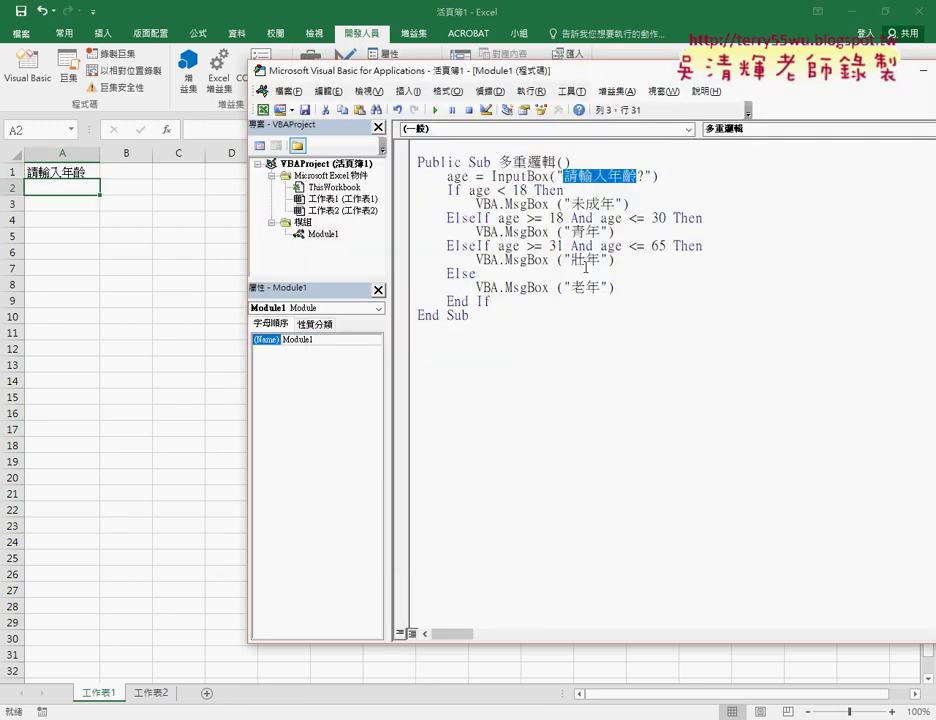
click(65, 188)
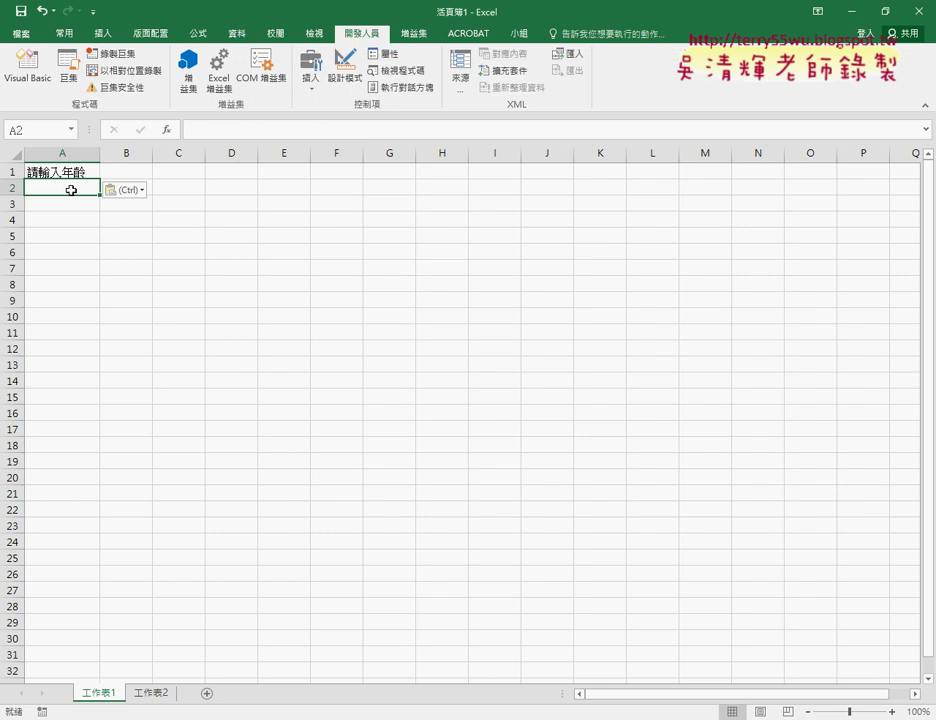
text(je)
key(BackSpace)
key(BackSpace)
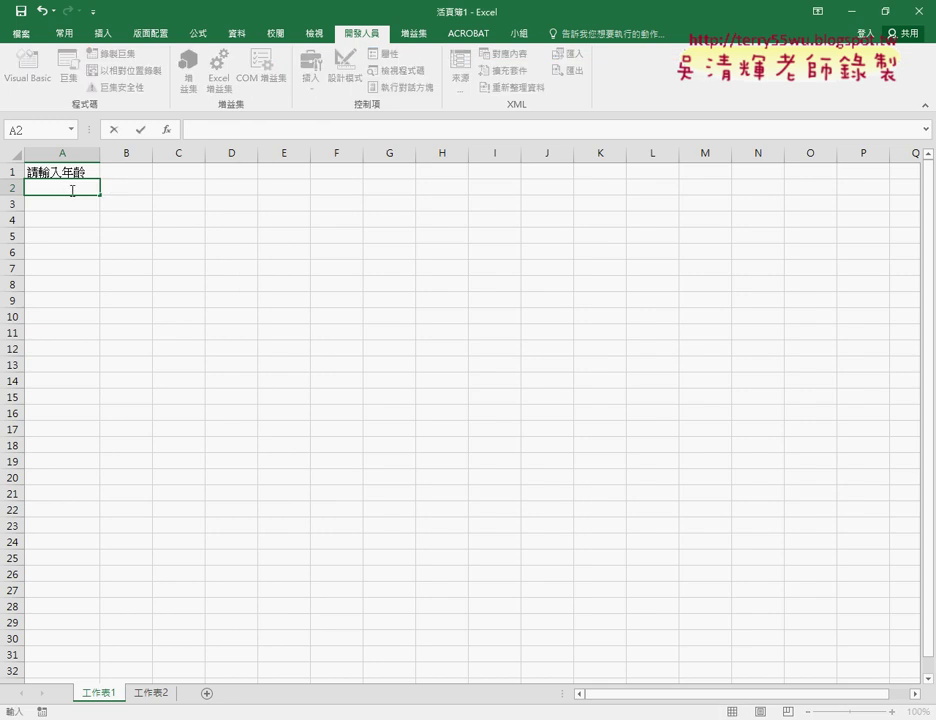
text(評語)
click(115, 173)
mouse_move(60, 172)
mouse_down()
mouse_move(135, 197)
mouse_move(139, 187)
mouse_up()
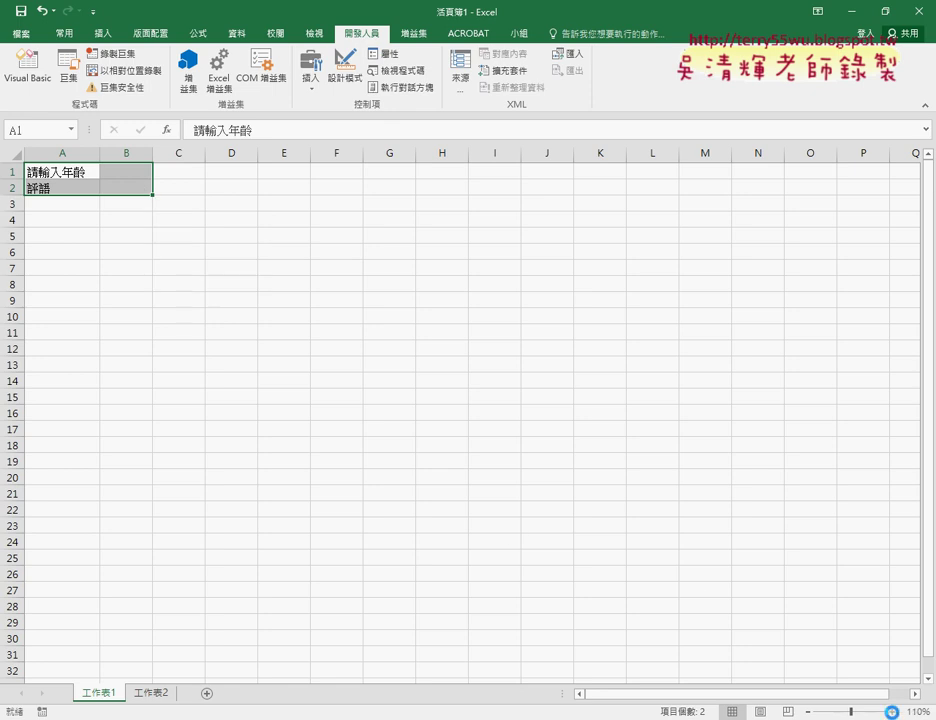
Step: Give A1:B2 red outline and inside borders
ctrl+scroll(327, 299, up, 7)
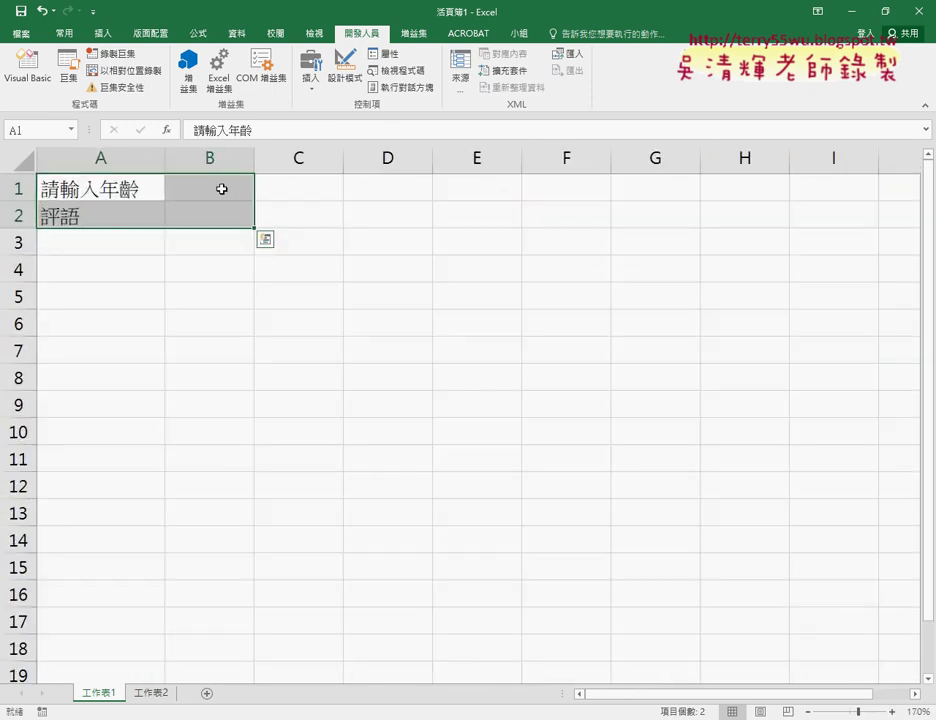
click(63, 37)
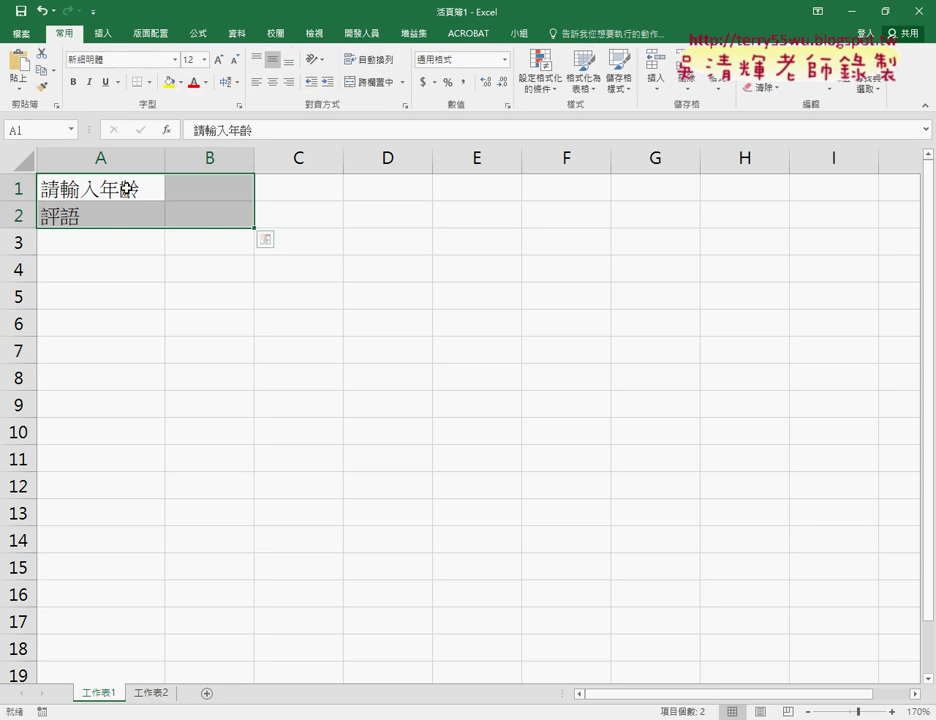
click(149, 82)
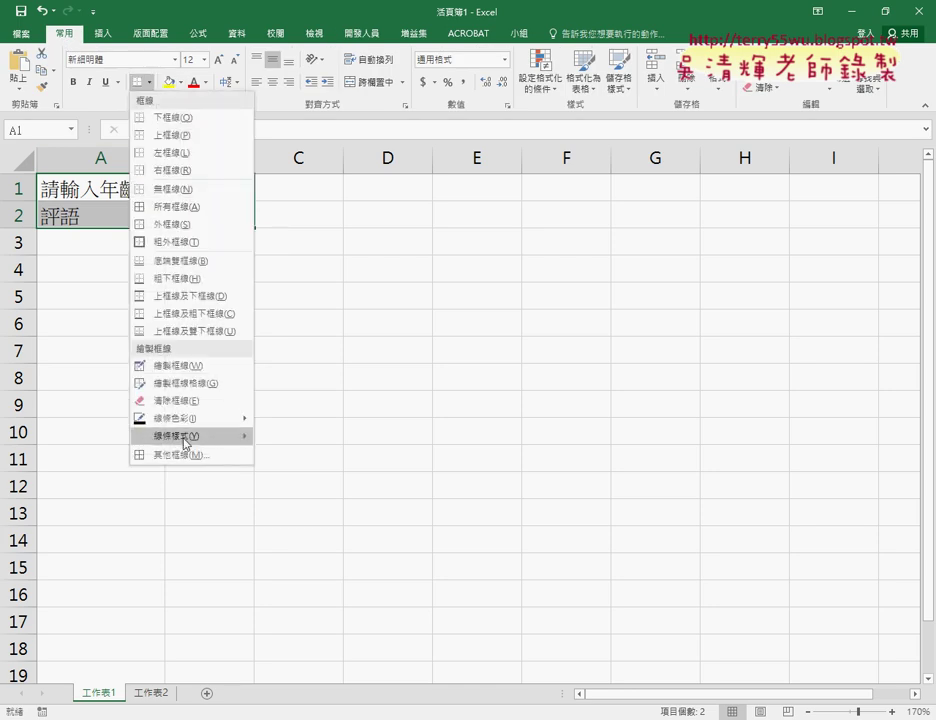
key(Escape)
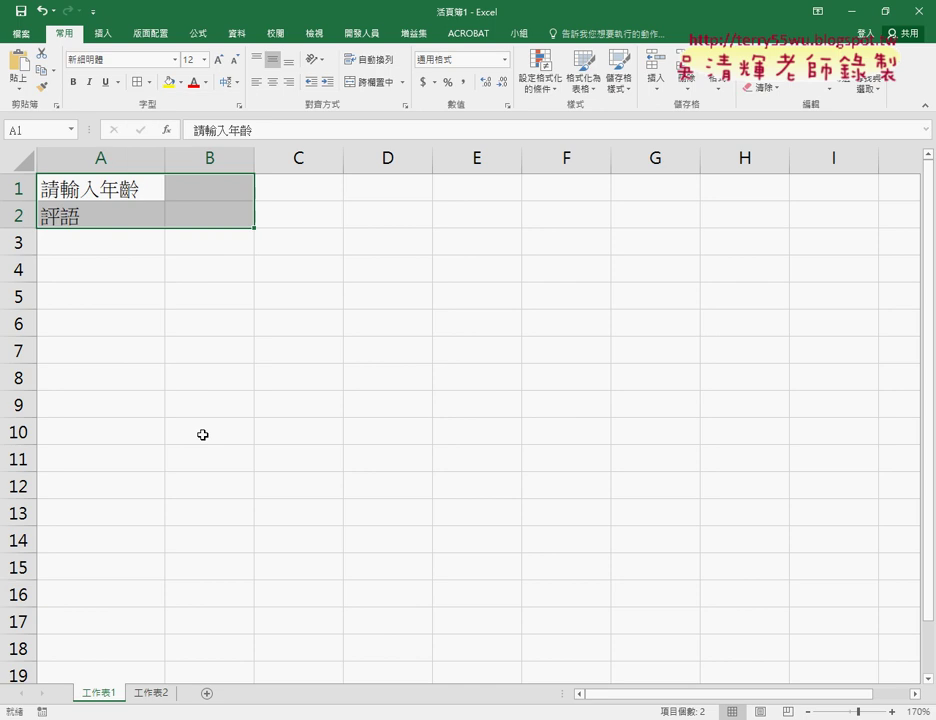
click(321, 375)
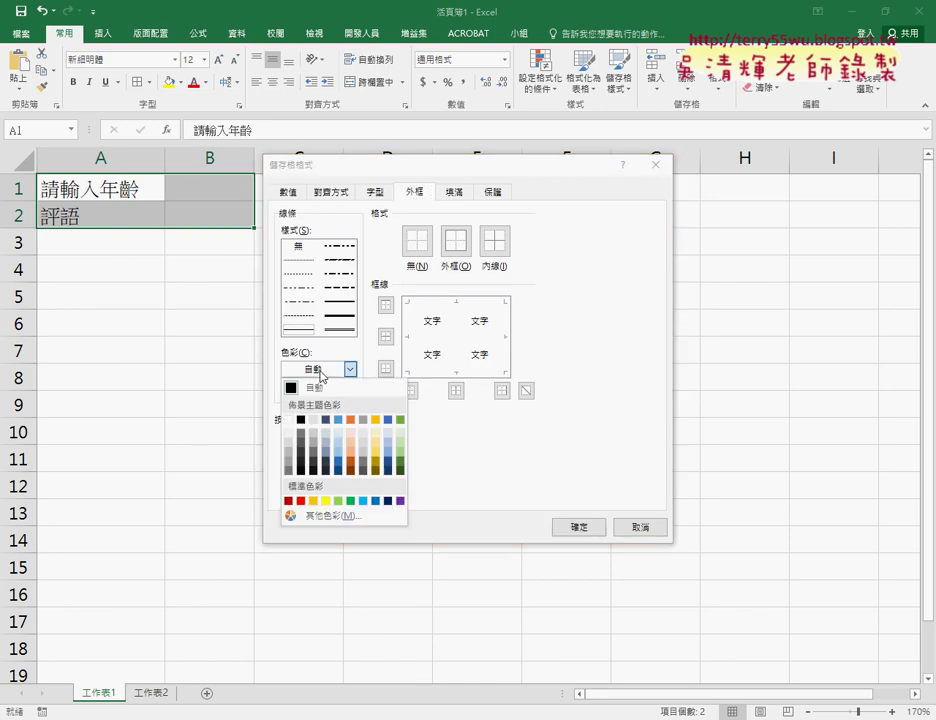
click(301, 500)
click(455, 240)
click(494, 240)
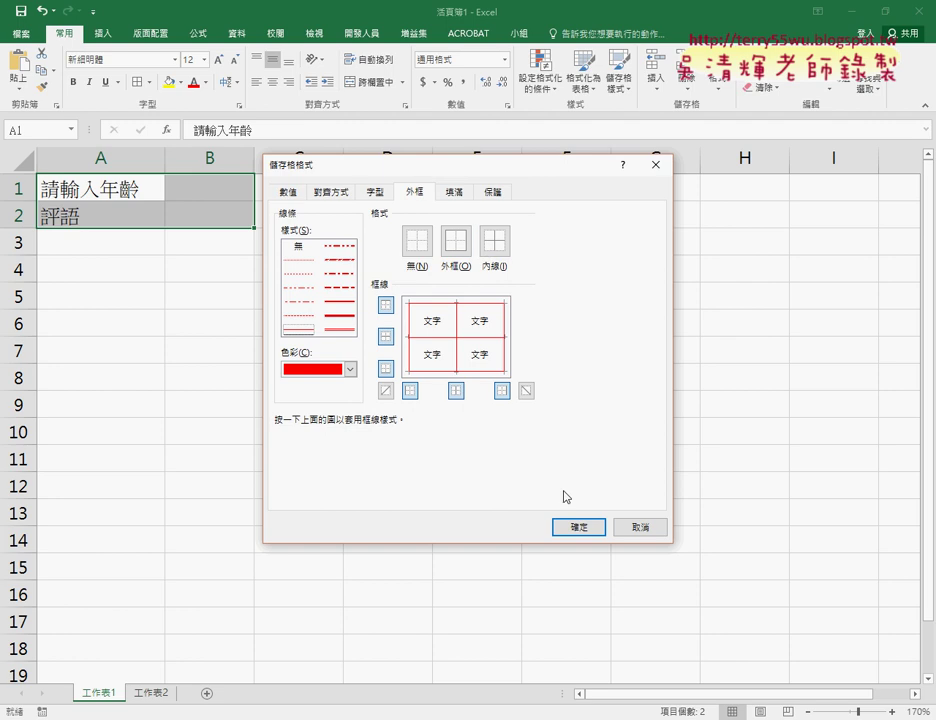
click(574, 522)
click(363, 345)
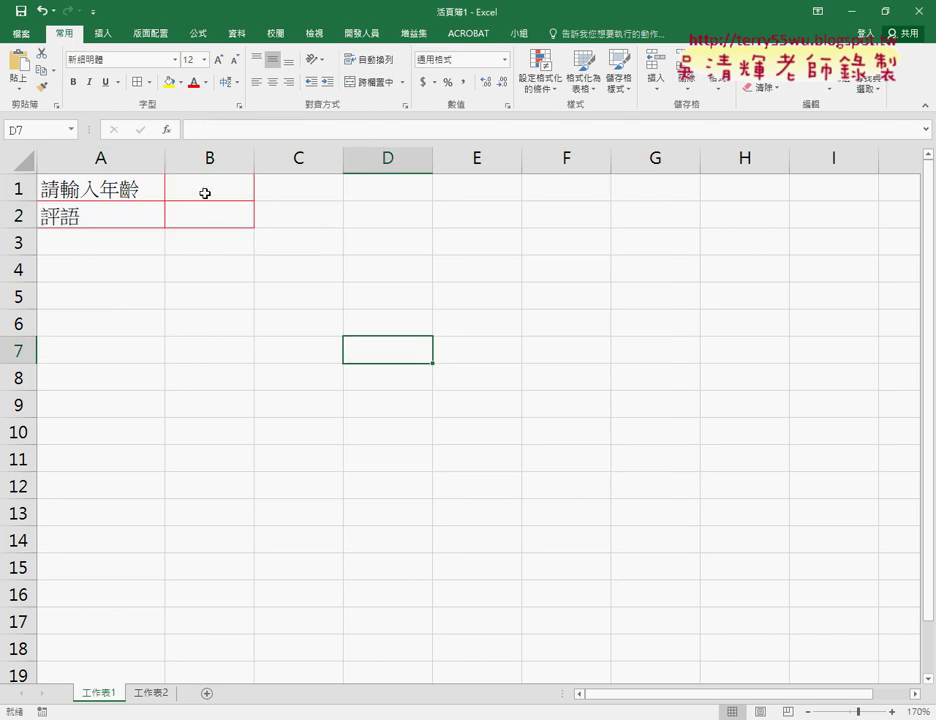
Step: Fill label cells A1:A2 yellow and bring the macro code window back
drag(204, 193, 211, 212)
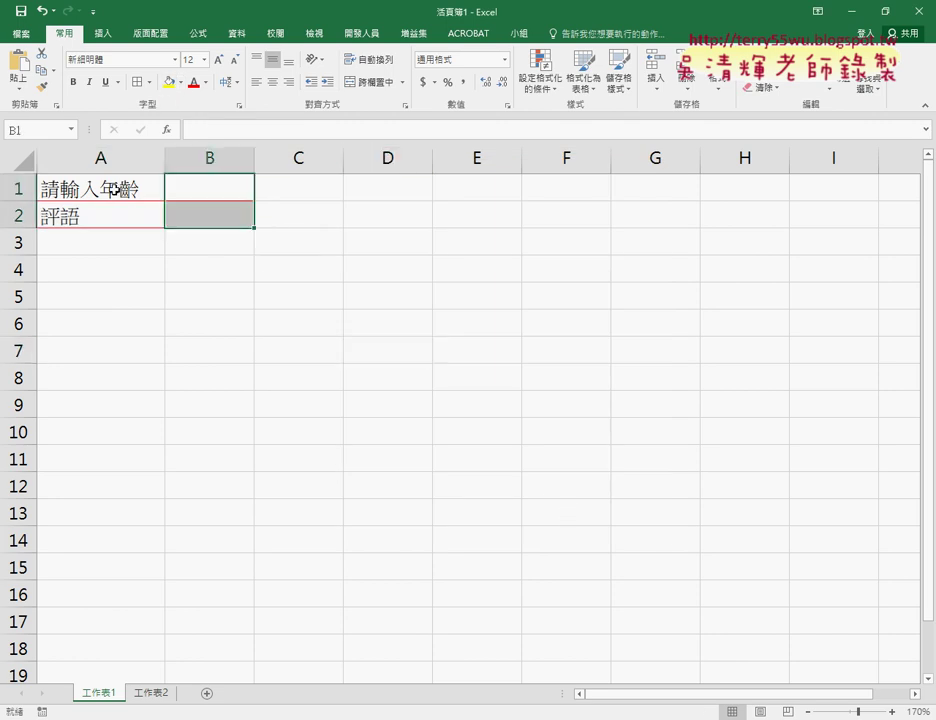
drag(115, 188, 121, 211)
click(170, 82)
click(212, 193)
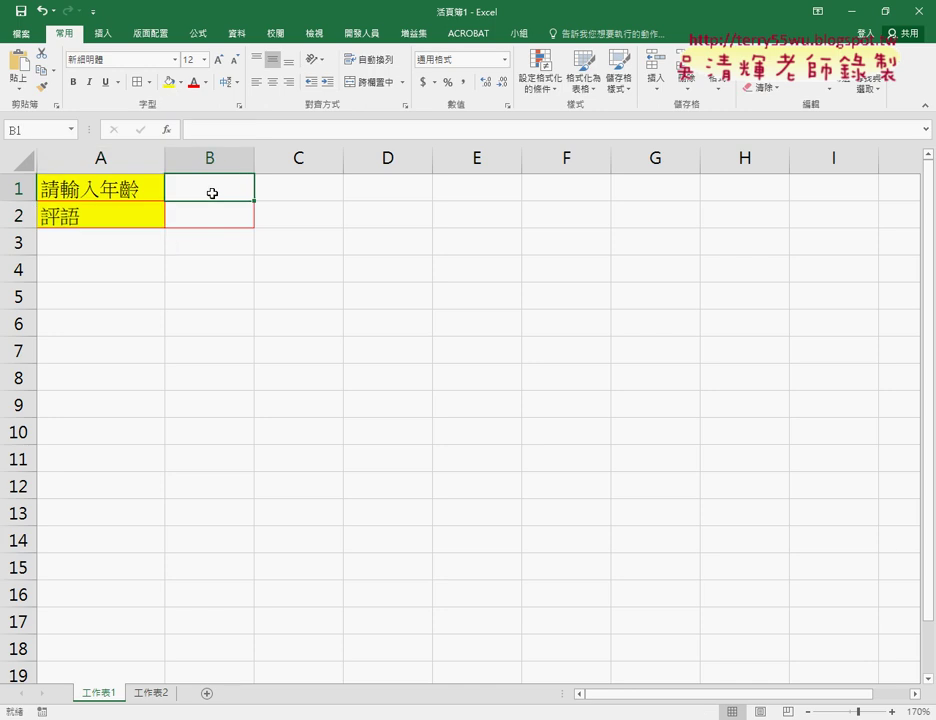
click(242, 216)
click(236, 188)
click(219, 216)
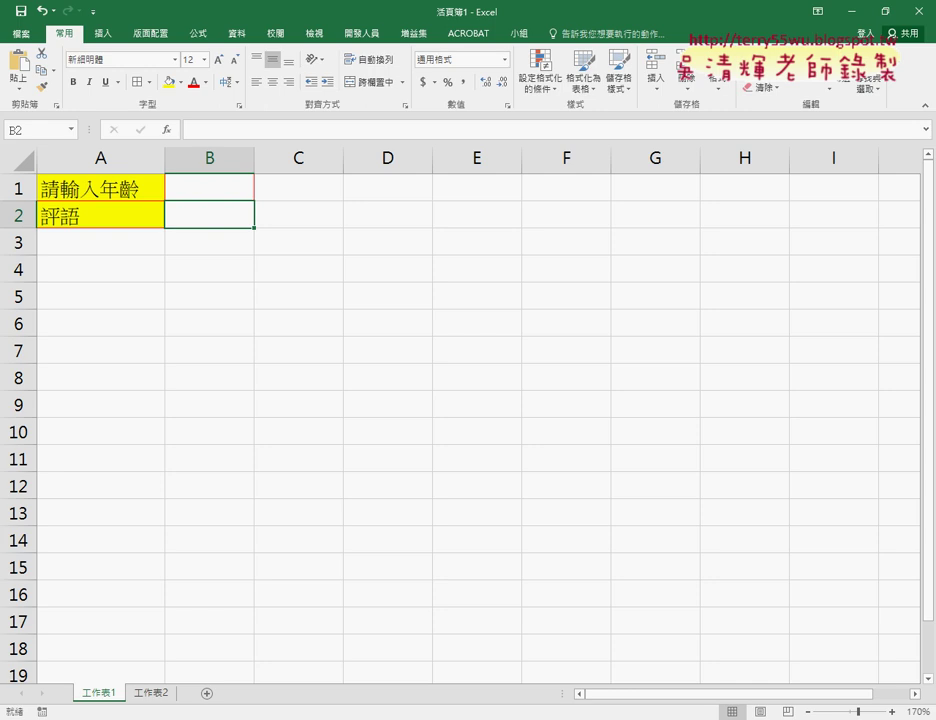
click(380, 719)
click(449, 676)
click(529, 190)
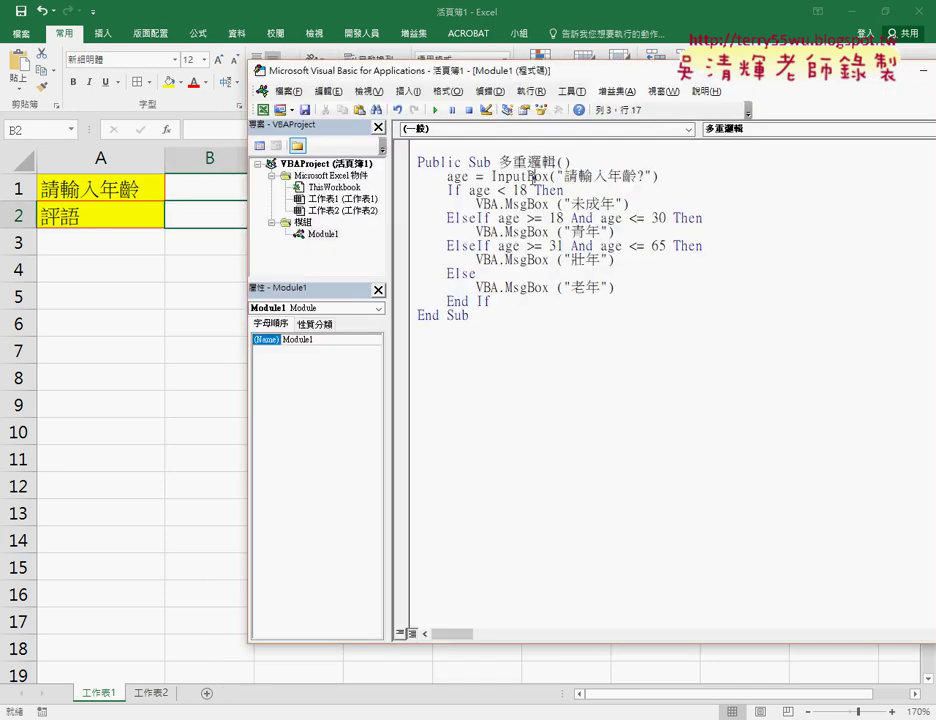
drag(519, 67, 546, 42)
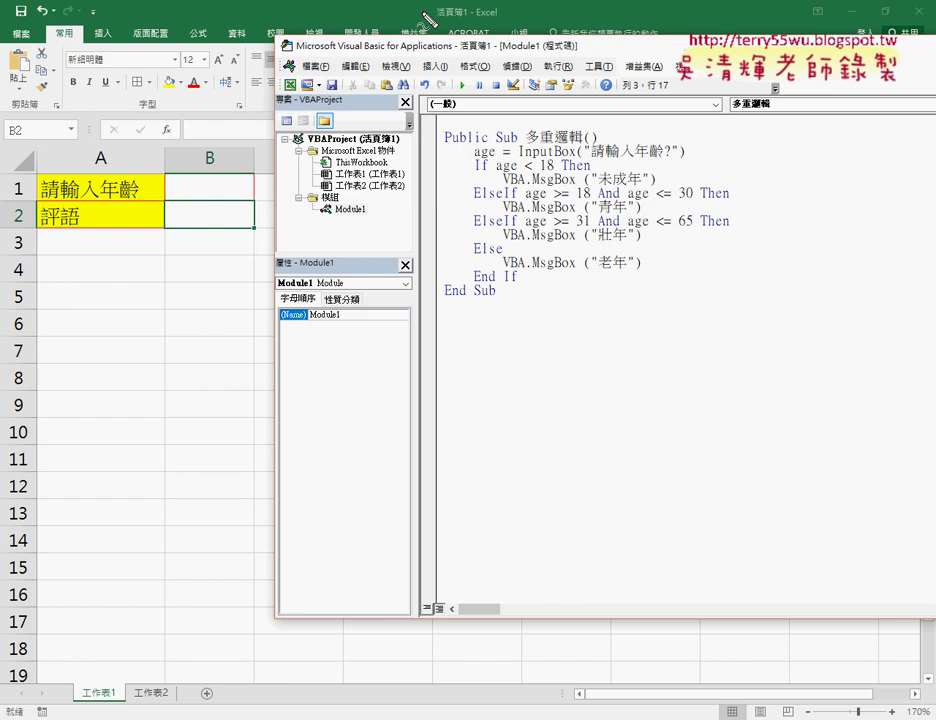
mouse_move(205, 210)
mouse_down()
mouse_move(375, 102)
mouse_move(470, 163)
mouse_up()
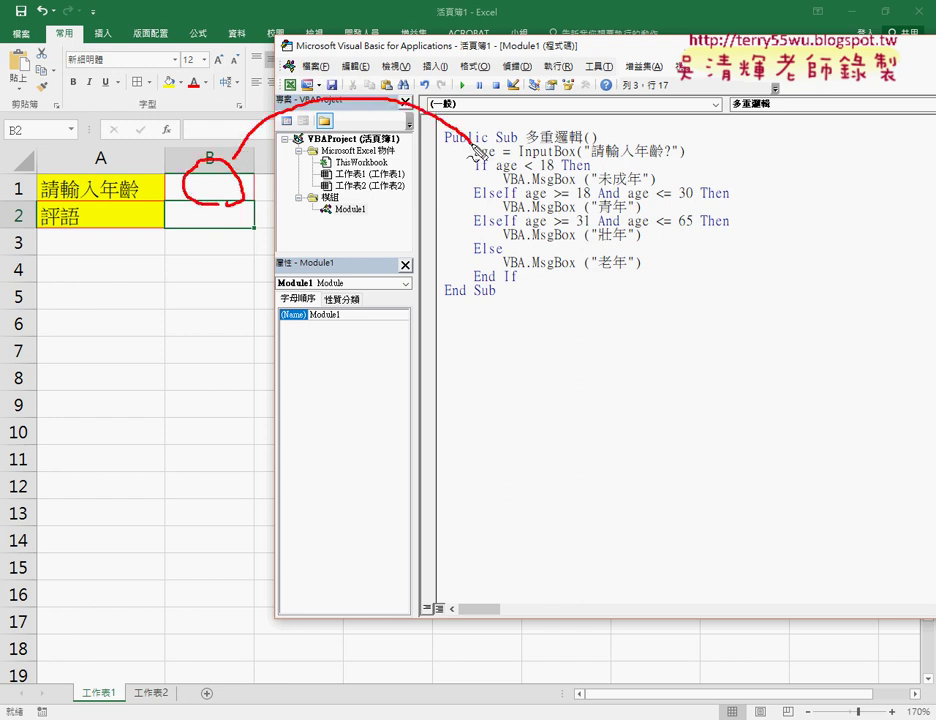
drag(541, 268, 629, 270)
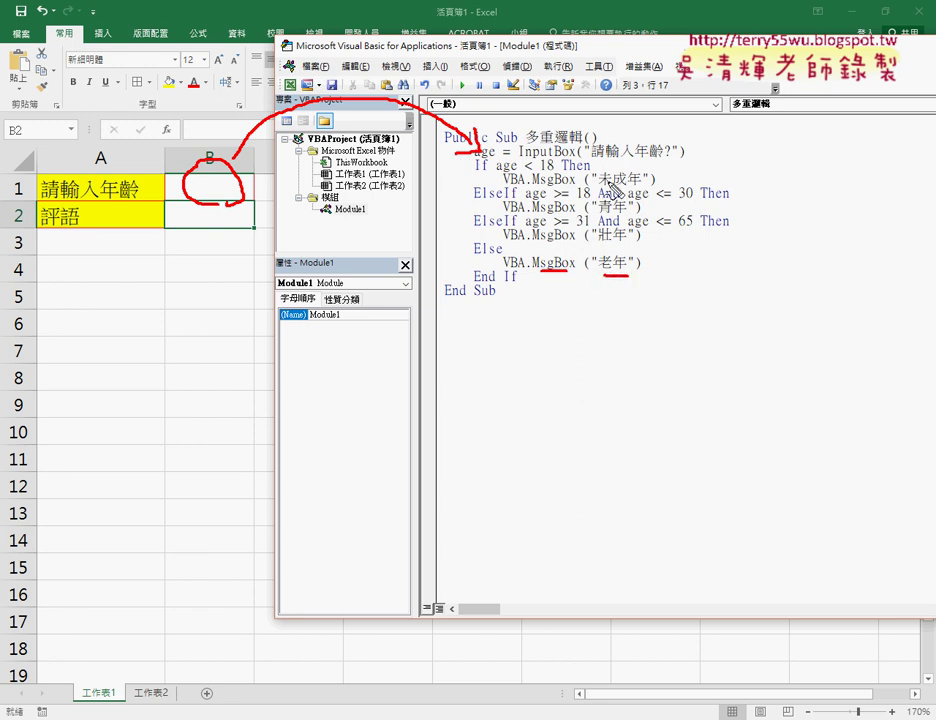
mouse_move(606, 276)
mouse_down()
mouse_move(629, 276)
mouse_move(233, 240)
mouse_up()
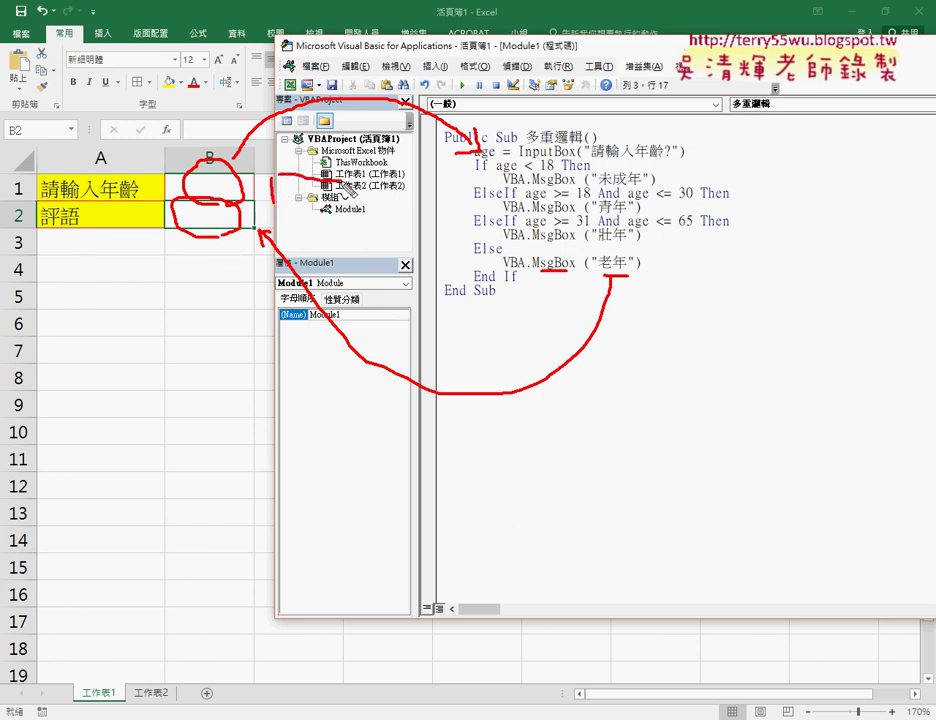
drag(300, 176, 303, 207)
drag(208, 206, 222, 206)
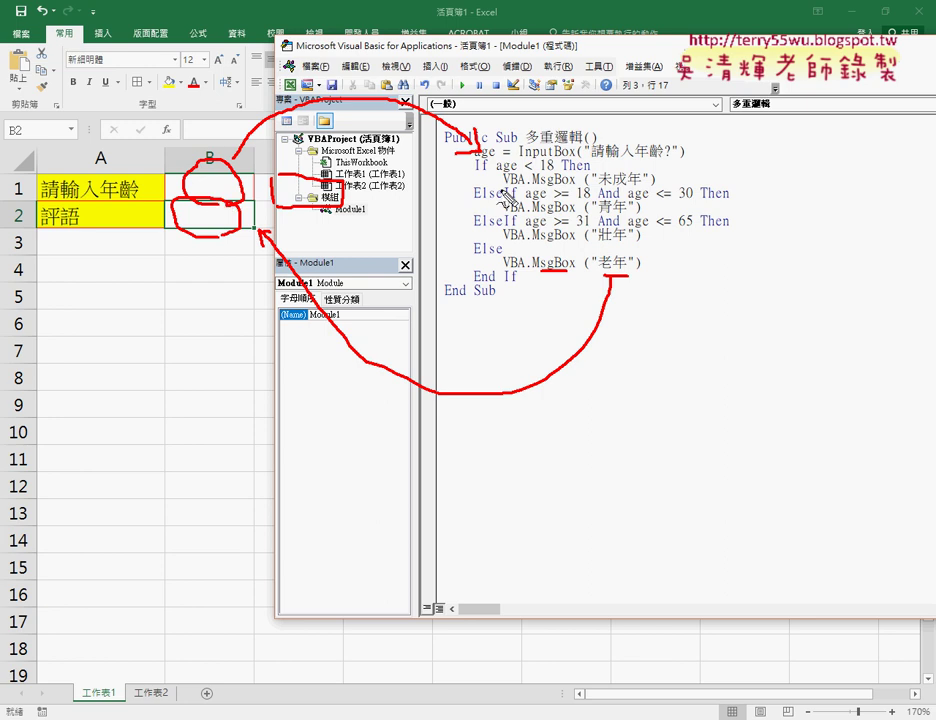
drag(342, 191, 336, 206)
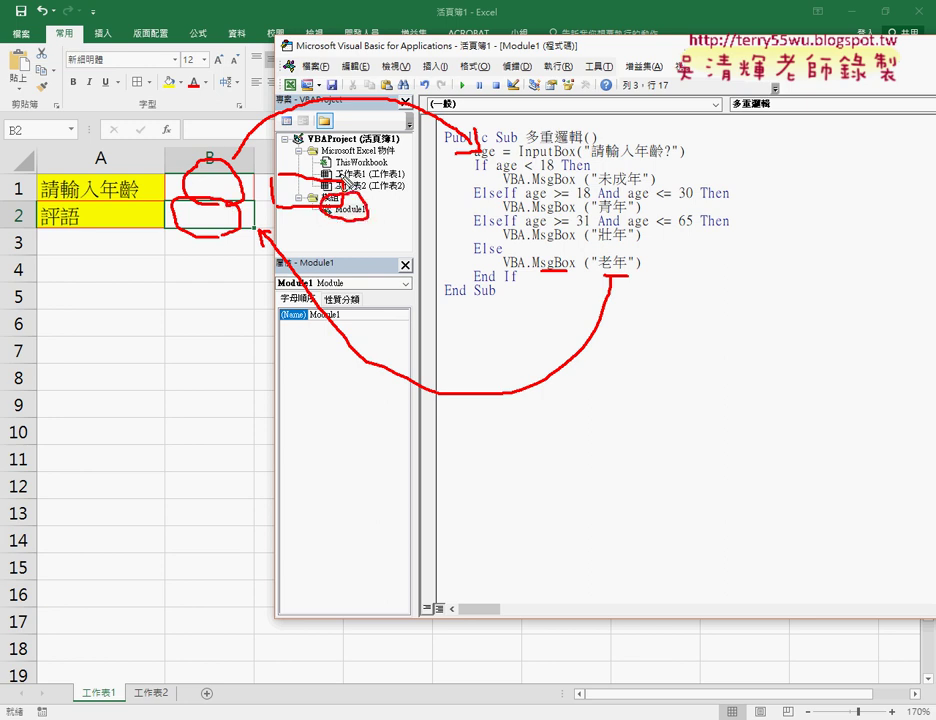
key(Escape)
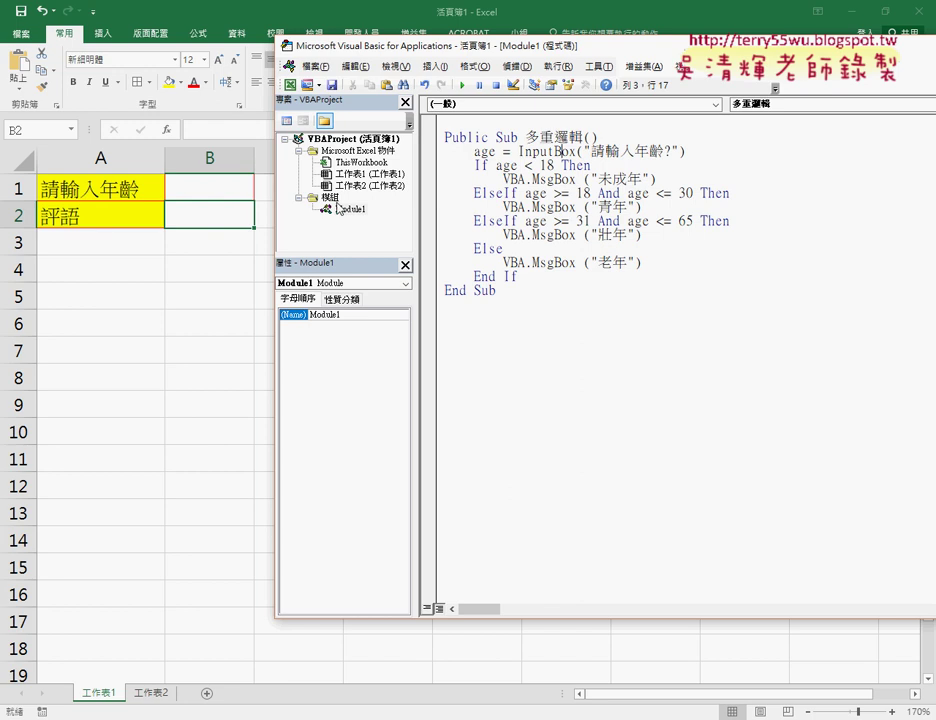
Step: Bring up the context menu for worksheet 工作表1, then dismiss it
click(333, 202)
right_click(355, 174)
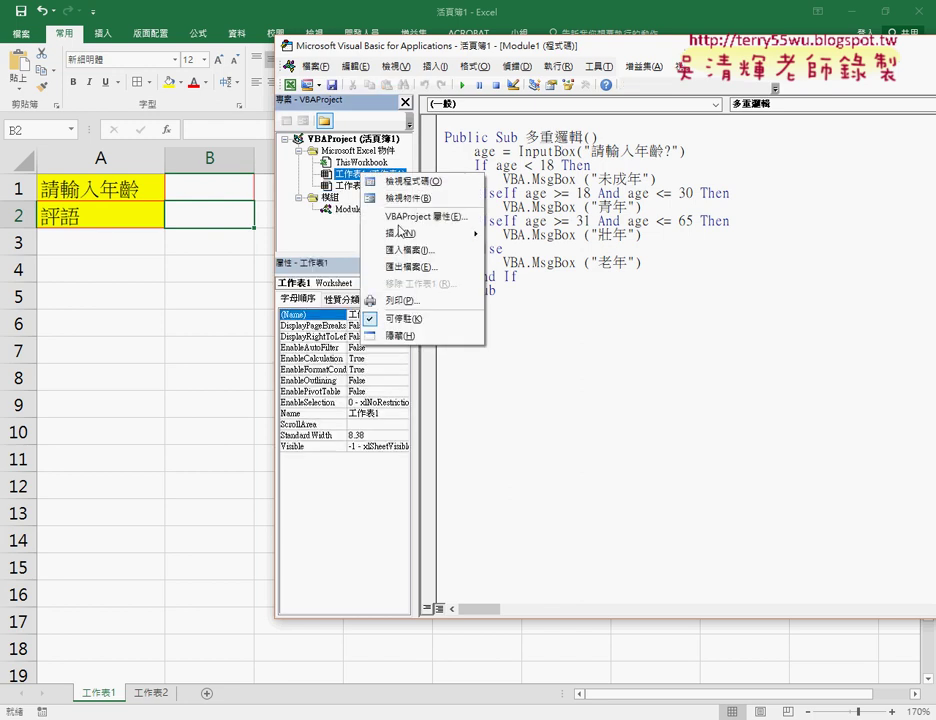
mouse_move(453, 238)
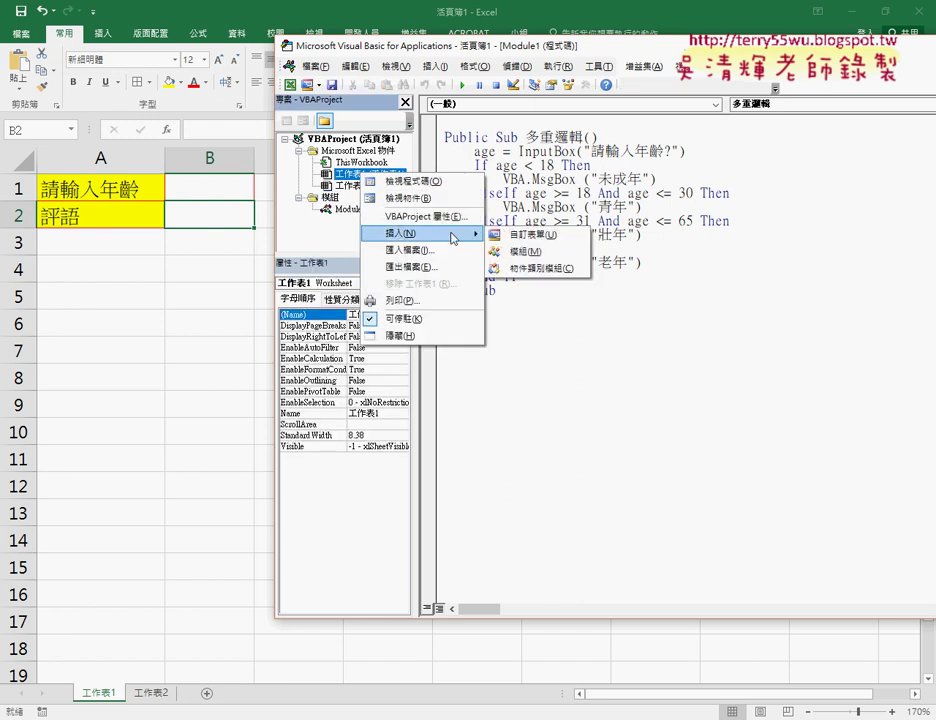
click(350, 209)
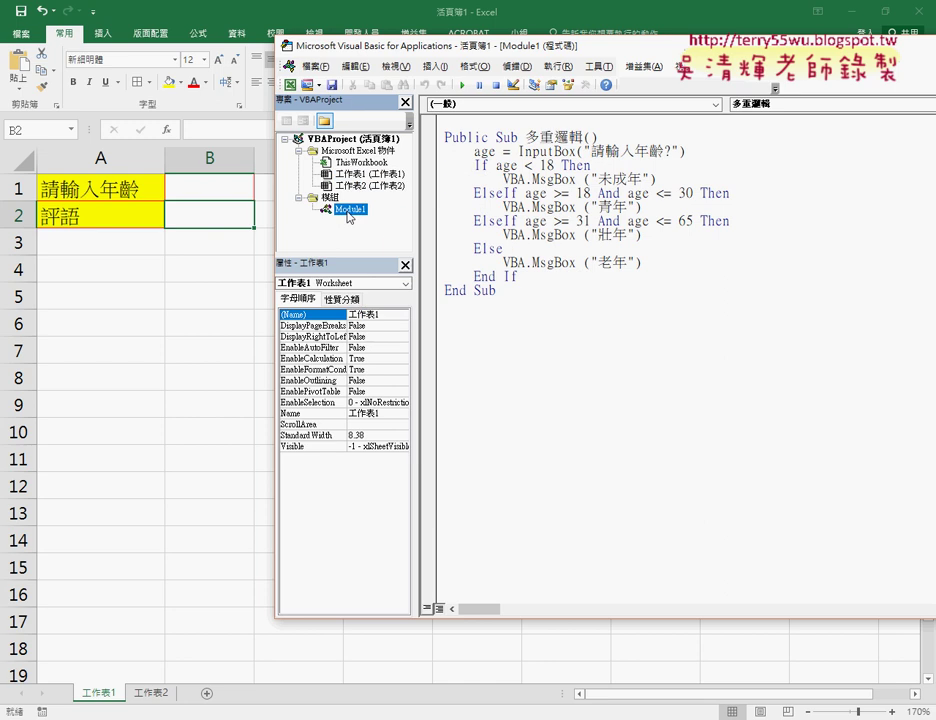
Step: Cancel the Insert Procedure dialog, then select the code from age = InputBox through End If
click(502, 165)
click(438, 68)
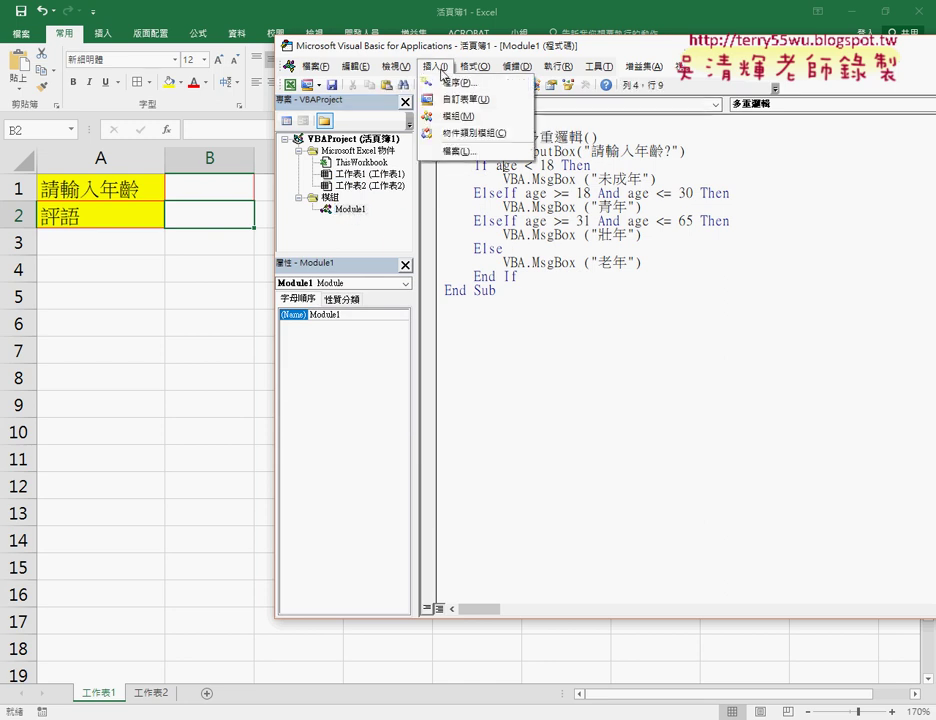
click(451, 83)
drag(499, 182, 521, 184)
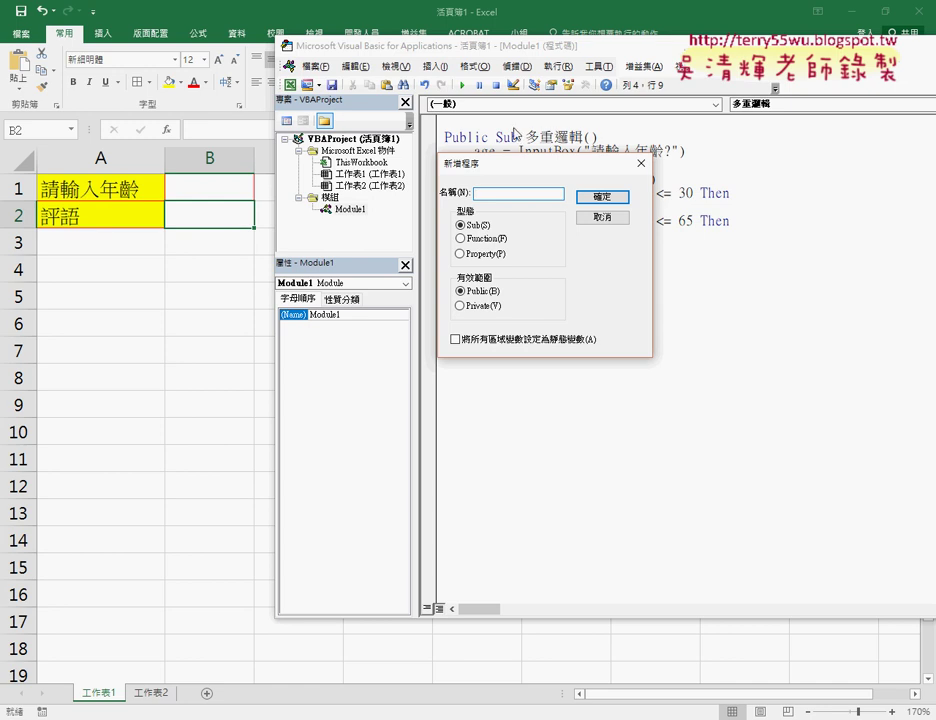
click(602, 217)
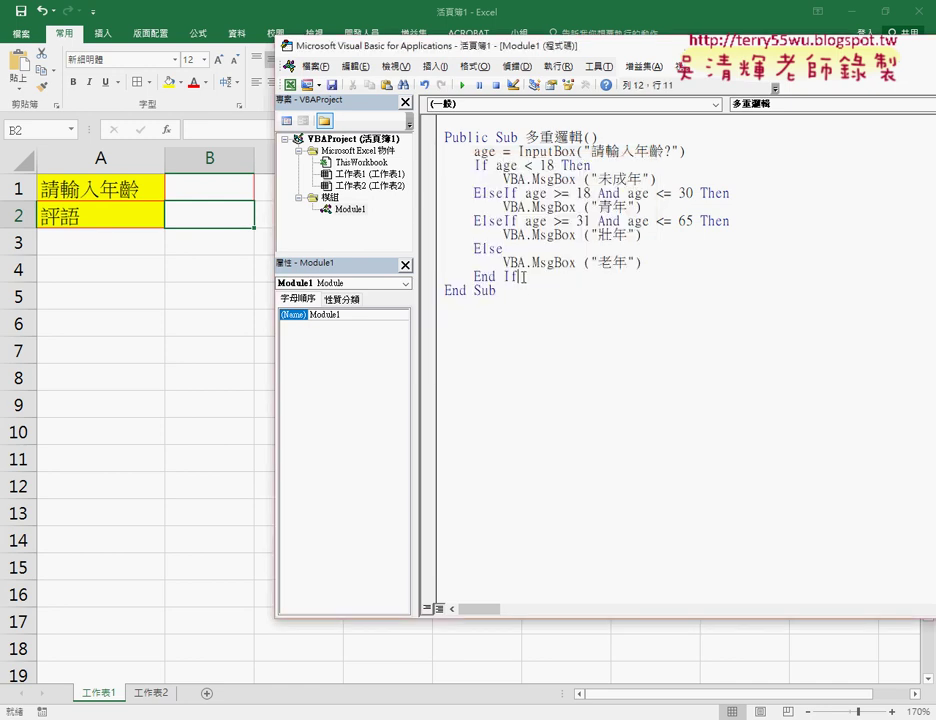
drag(430, 277, 432, 163)
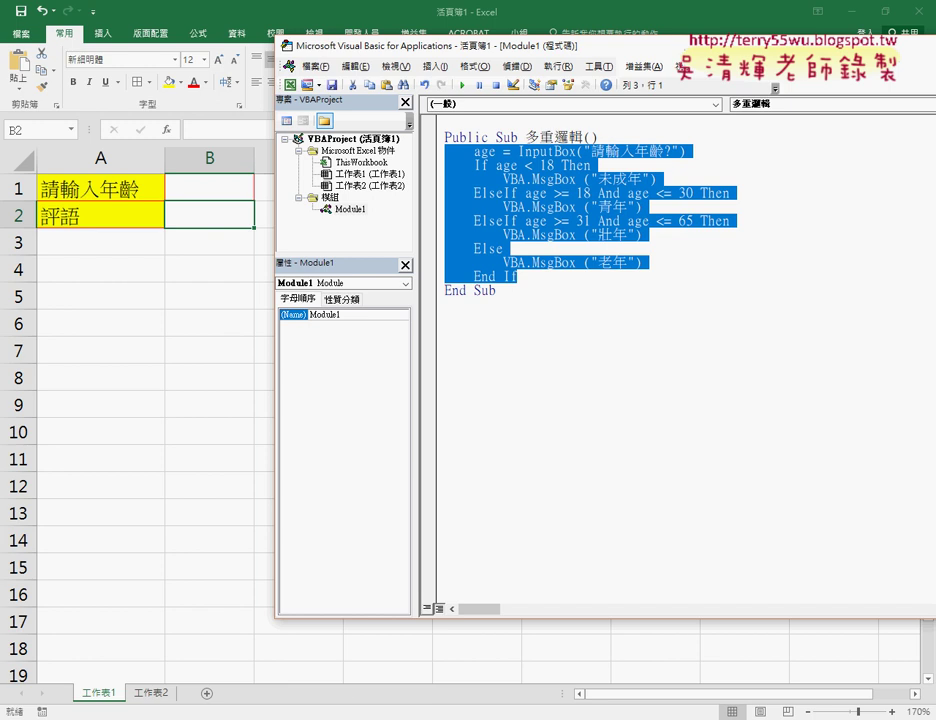
Step: In Google Docs, add an empty line below the 多重邏輯 console screenshot
key(alt+Tab)
scroll(250, 375, up, 5)
scroll(345, 493, up, 5)
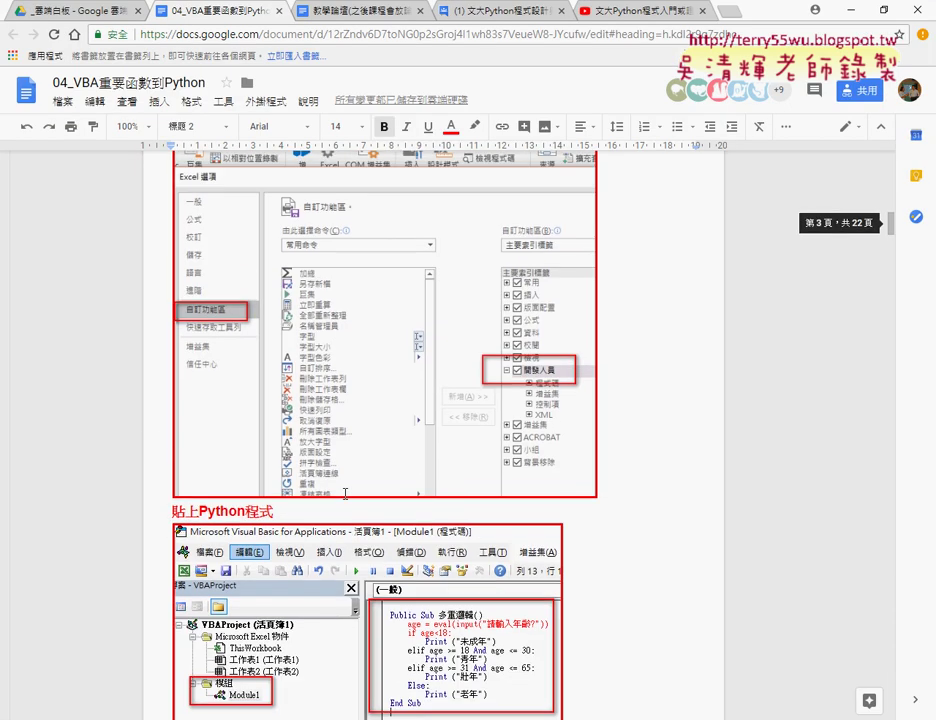
scroll(345, 493, up, 5)
scroll(345, 493, up, 2)
scroll(345, 493, up, 2)
scroll(345, 495, up, 1)
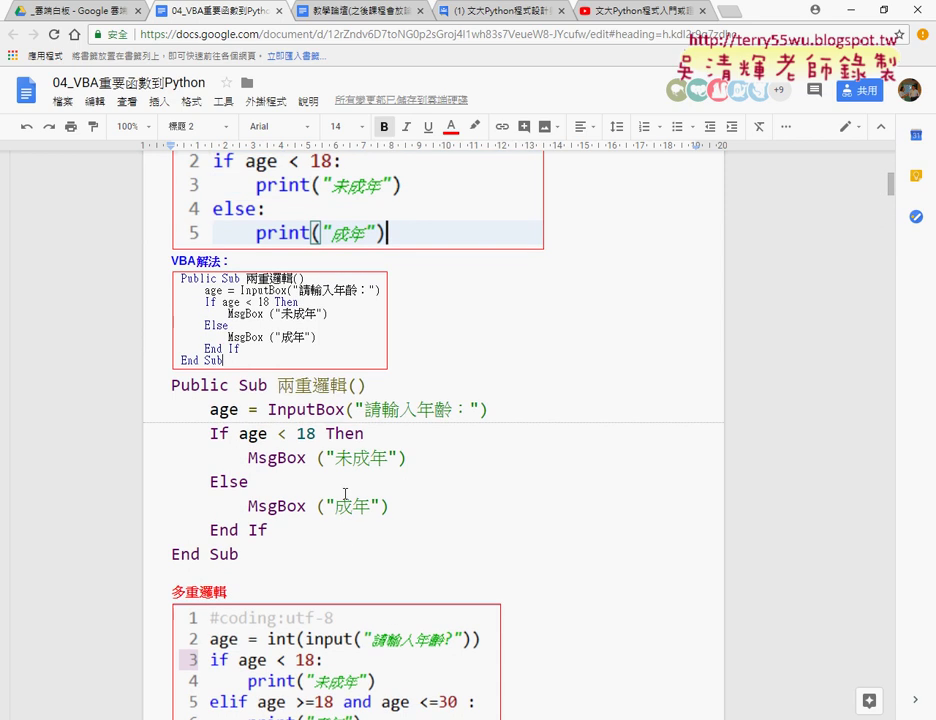
scroll(345, 493, up, 1)
scroll(345, 490, down, 5)
scroll(370, 493, down, 1)
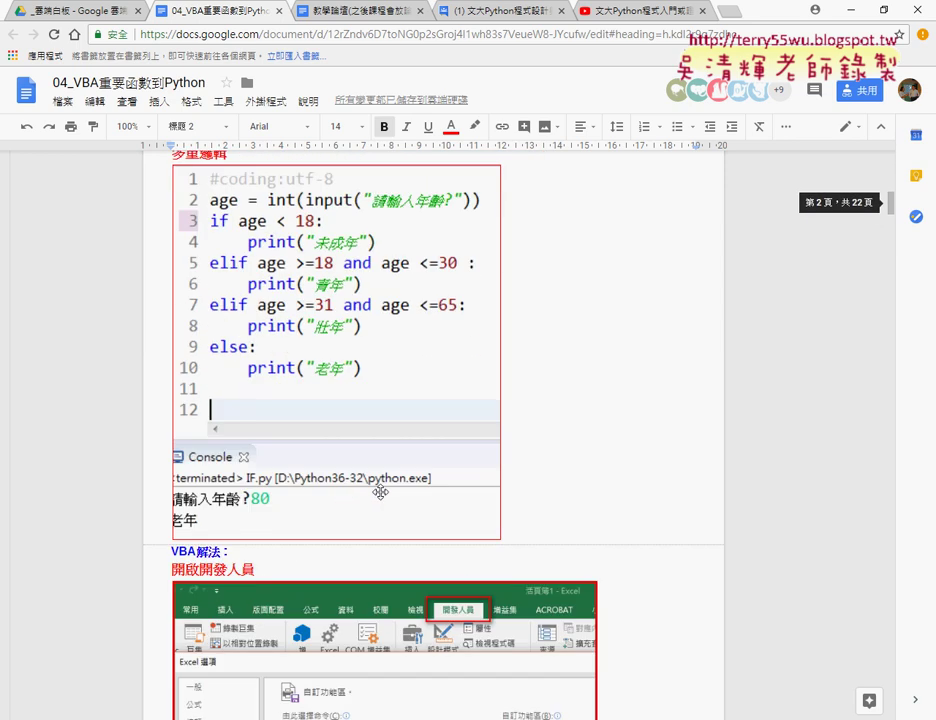
click(528, 468)
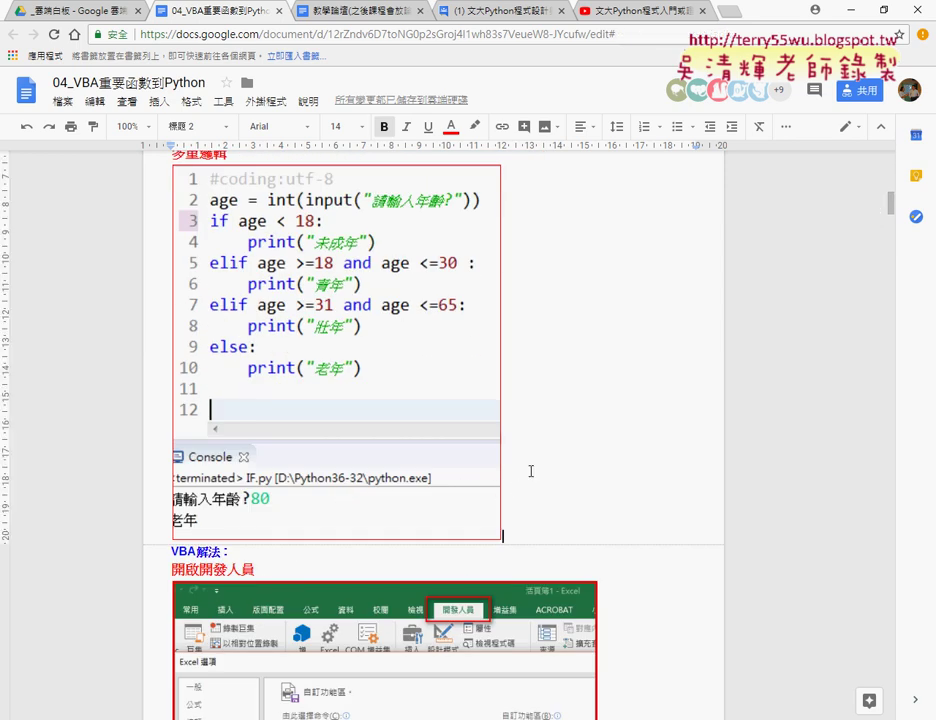
key(Return)
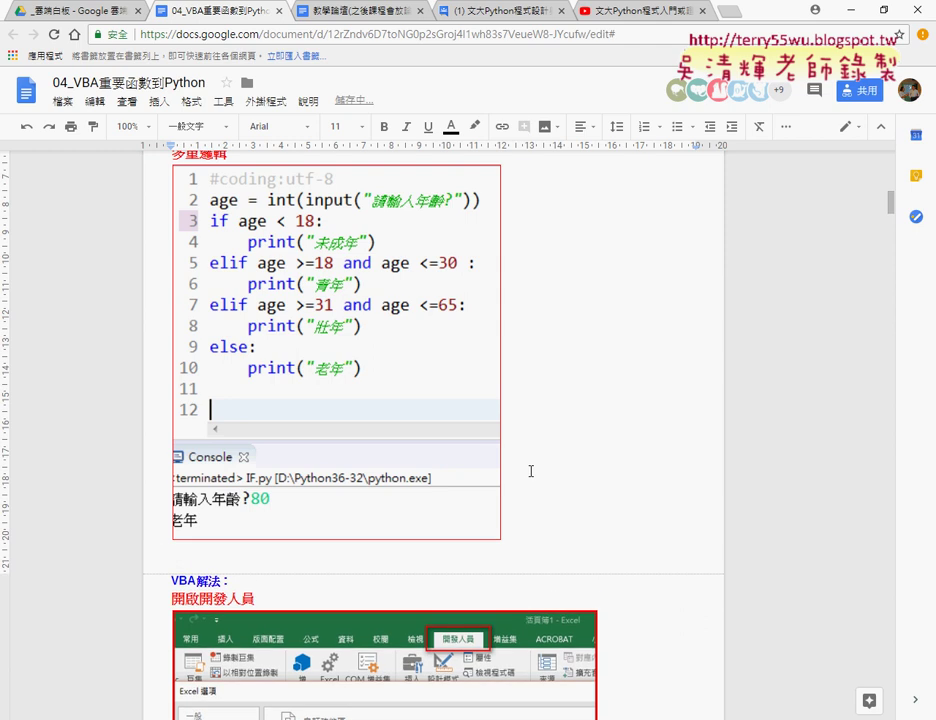
Step: Copy the Python age-check code from Eclipse and paste it onto that line
key(alt+Tab)
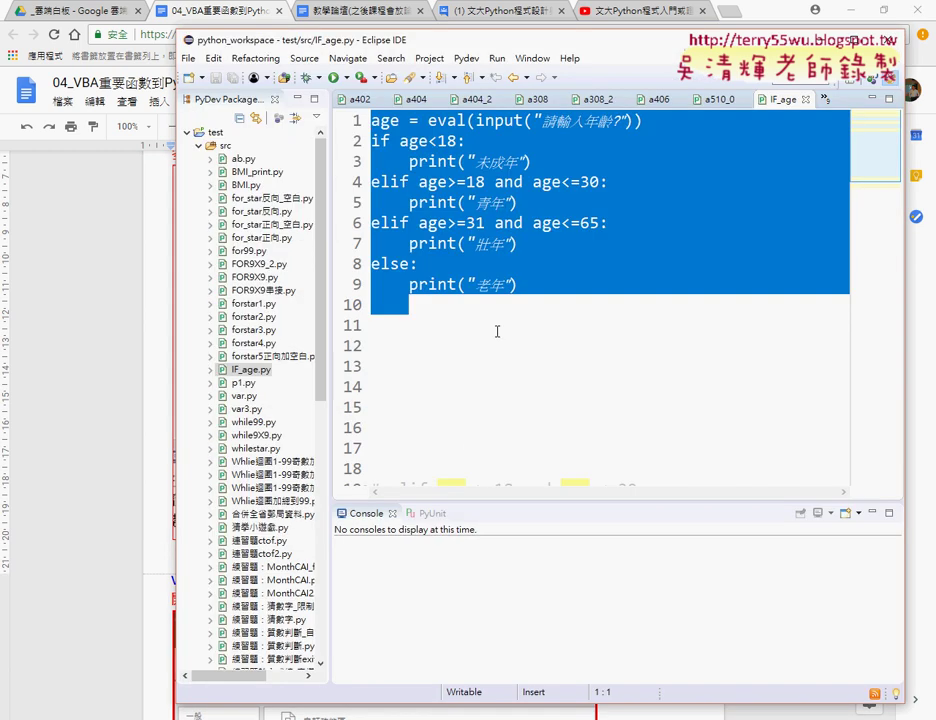
right_click(507, 248)
click(520, 359)
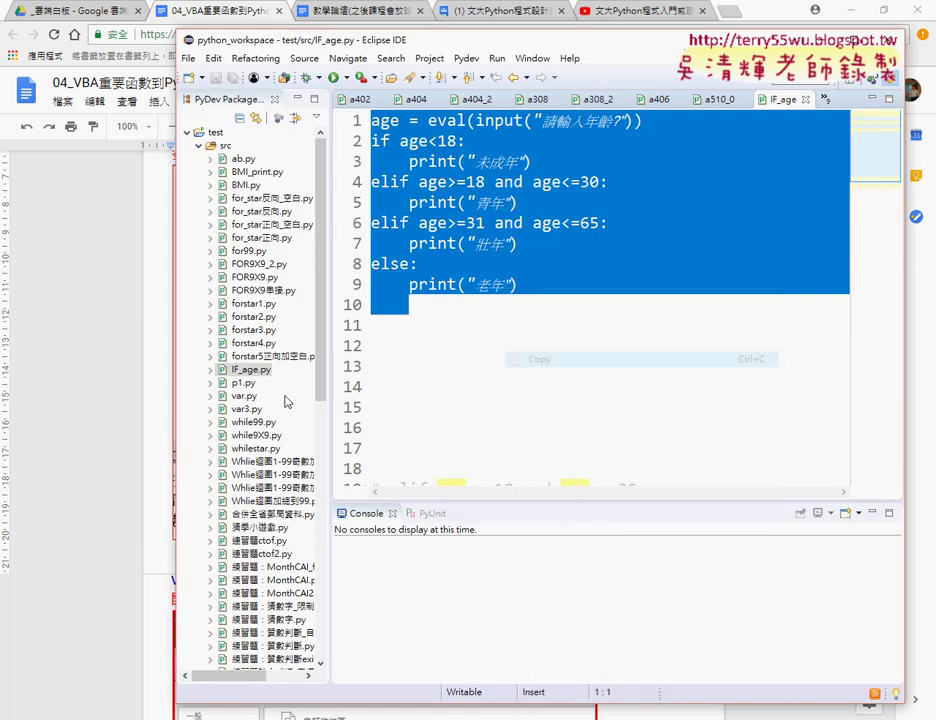
key(alt+Tab)
click(226, 553)
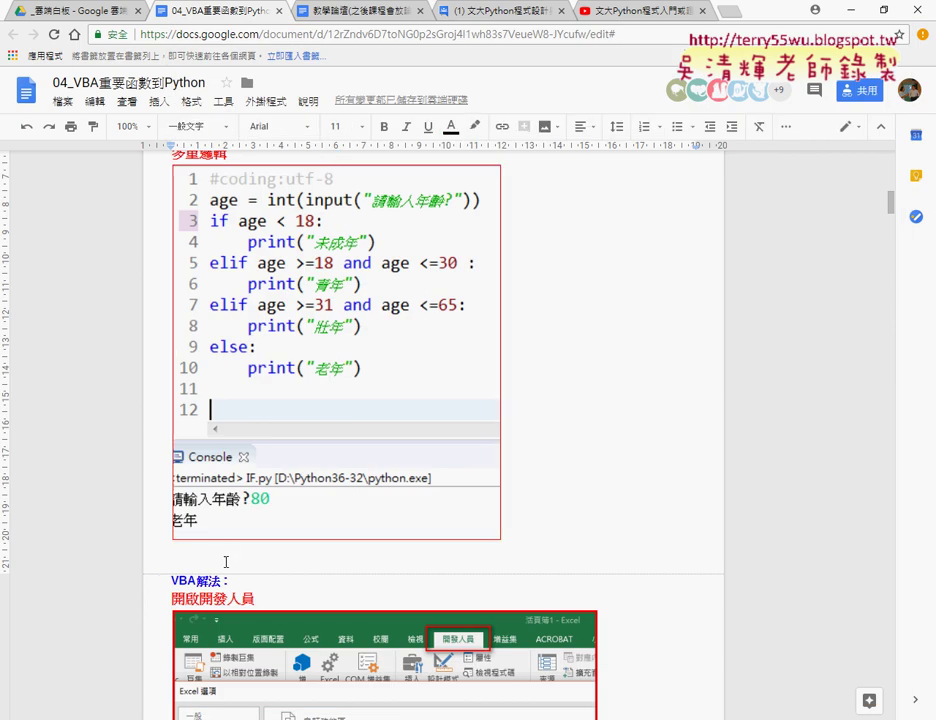
key(ctrl+v)
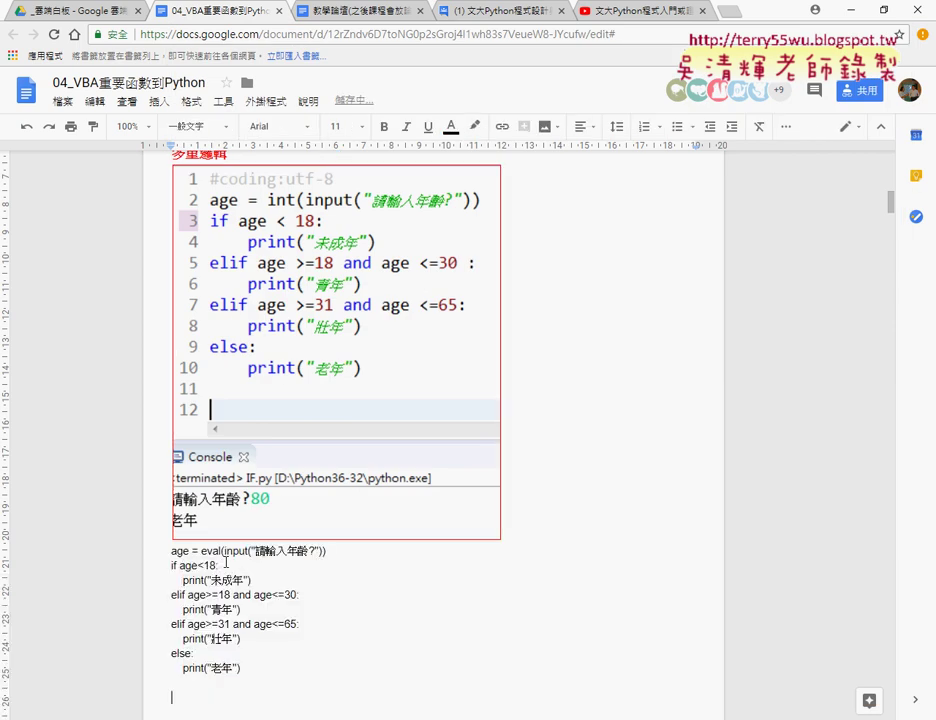